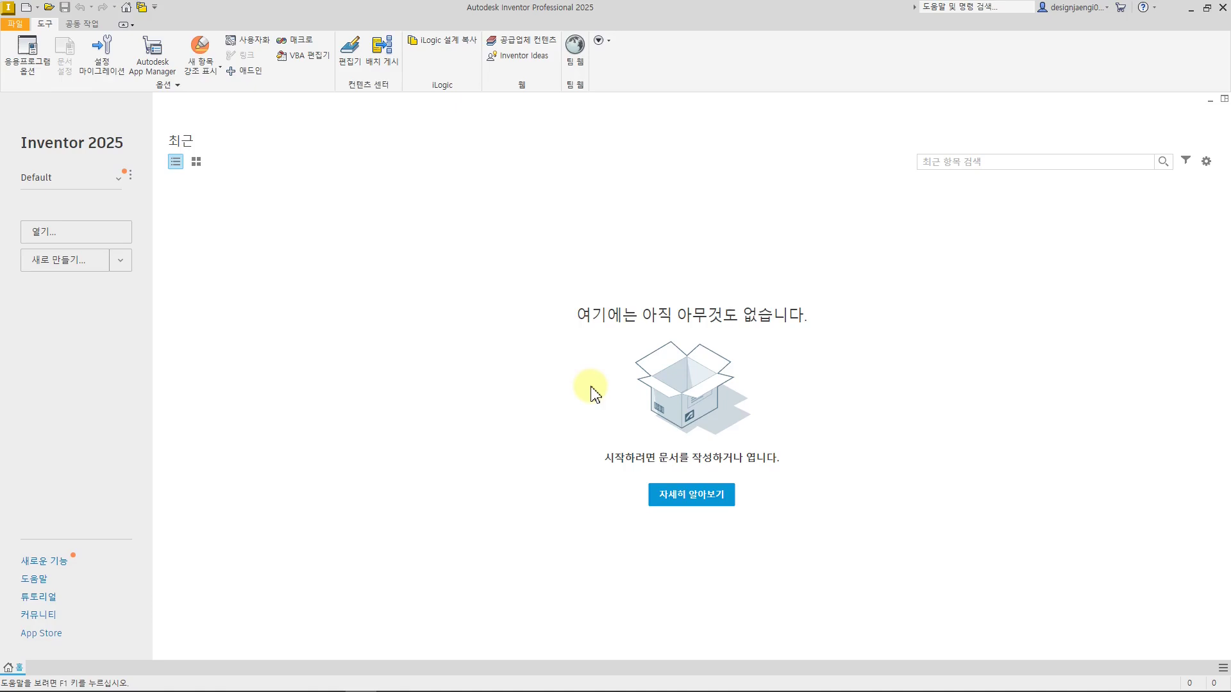
Restore the Inventor window beside the PDF drawing and create a new part from the 부품.ipt template.
{"action": "double_click", "coordinate": [598, 9]}
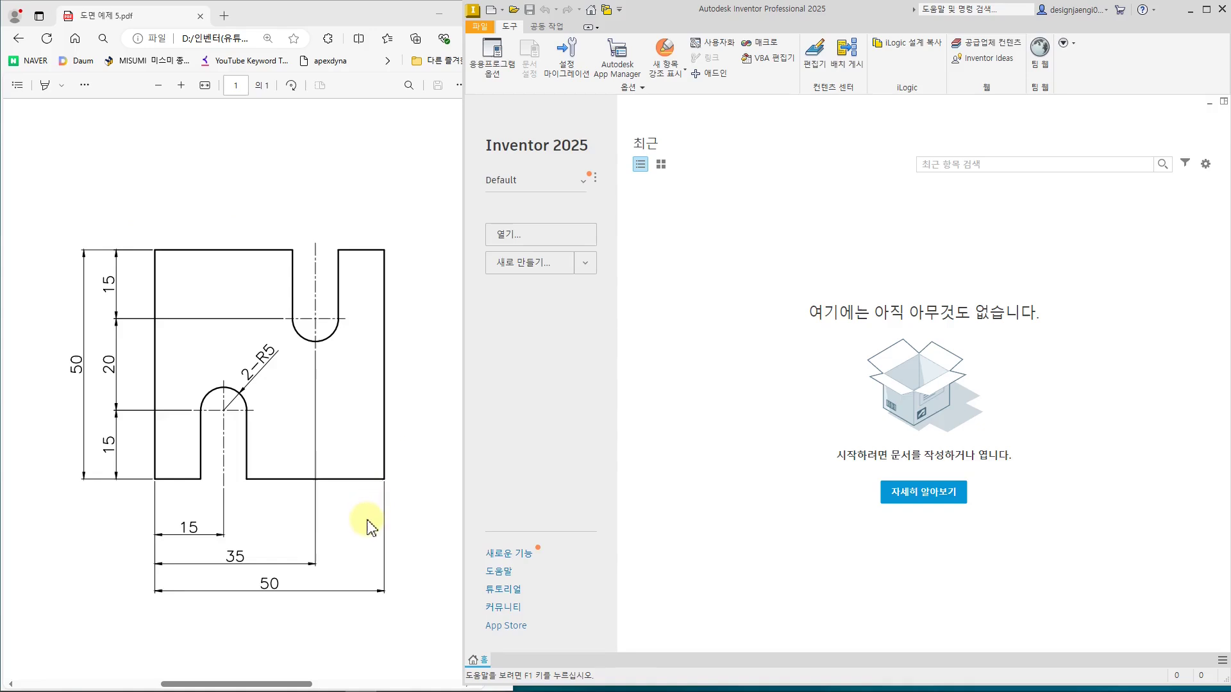
{"action": "left_click", "coordinate": [530, 264]}
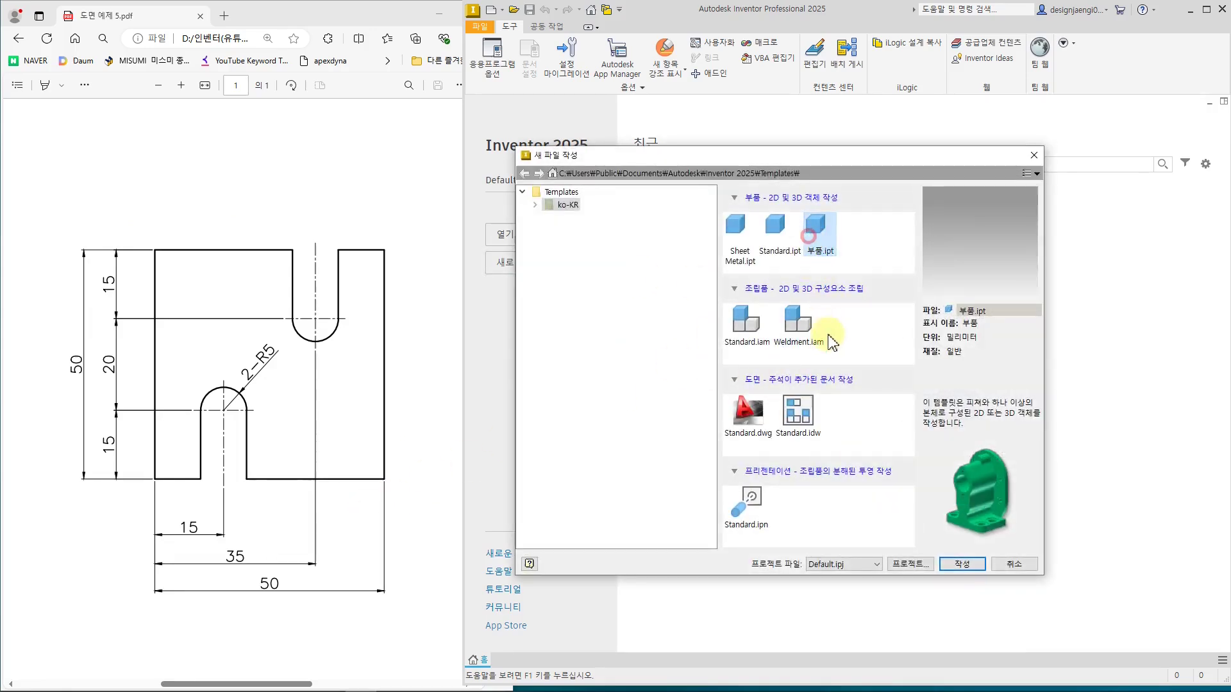
{"action": "double_click", "coordinate": [812, 234]}
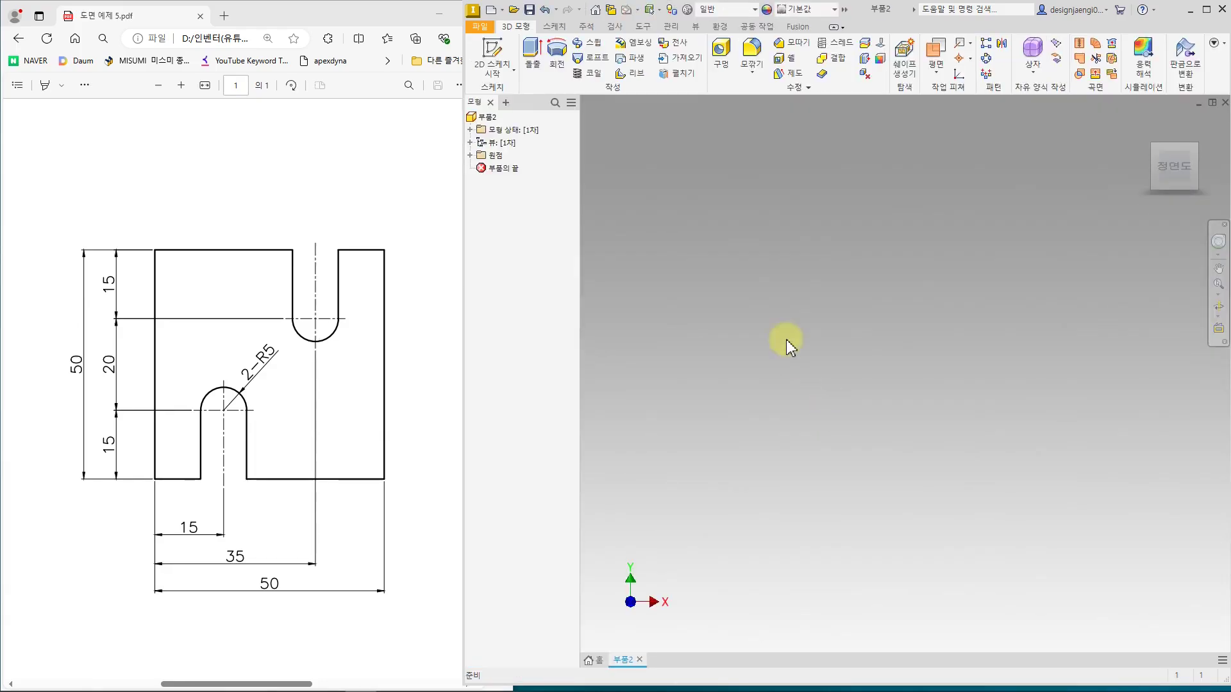
Start a 2D sketch on the XY plane.
{"action": "left_click", "coordinate": [492, 51]}
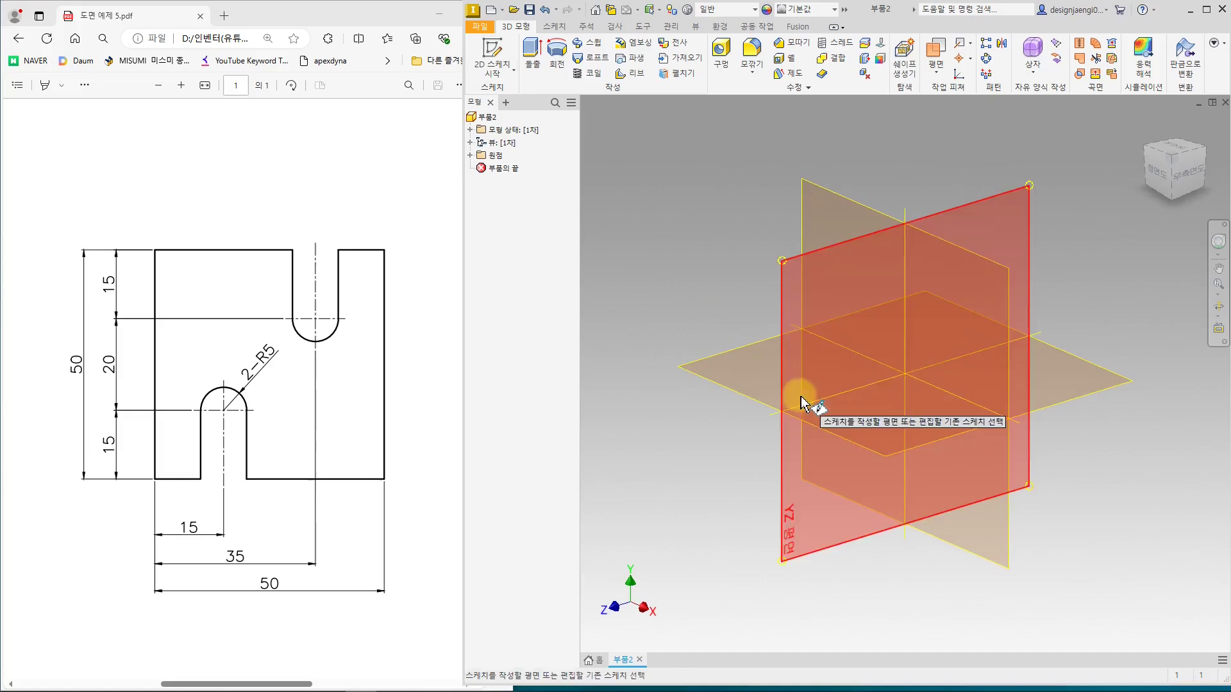
{"action": "left_click", "coordinate": [827, 211]}
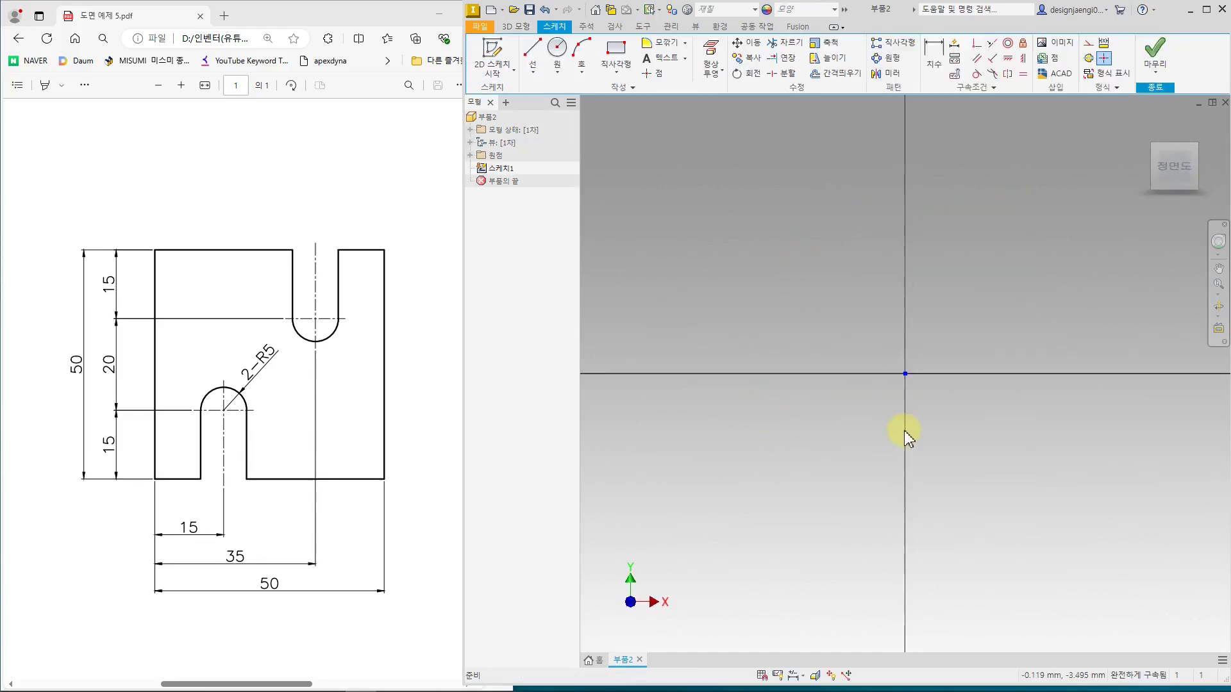
{"action": "mouse_move", "coordinate": [967, 409]}
{"action": "middle_mouse_down"}
{"action": "mouse_move", "coordinate": [884, 431]}
{"action": "mouse_move", "coordinate": [825, 423]}
{"action": "mouse_move", "coordinate": [819, 438]}
{"action": "middle_mouse_up"}
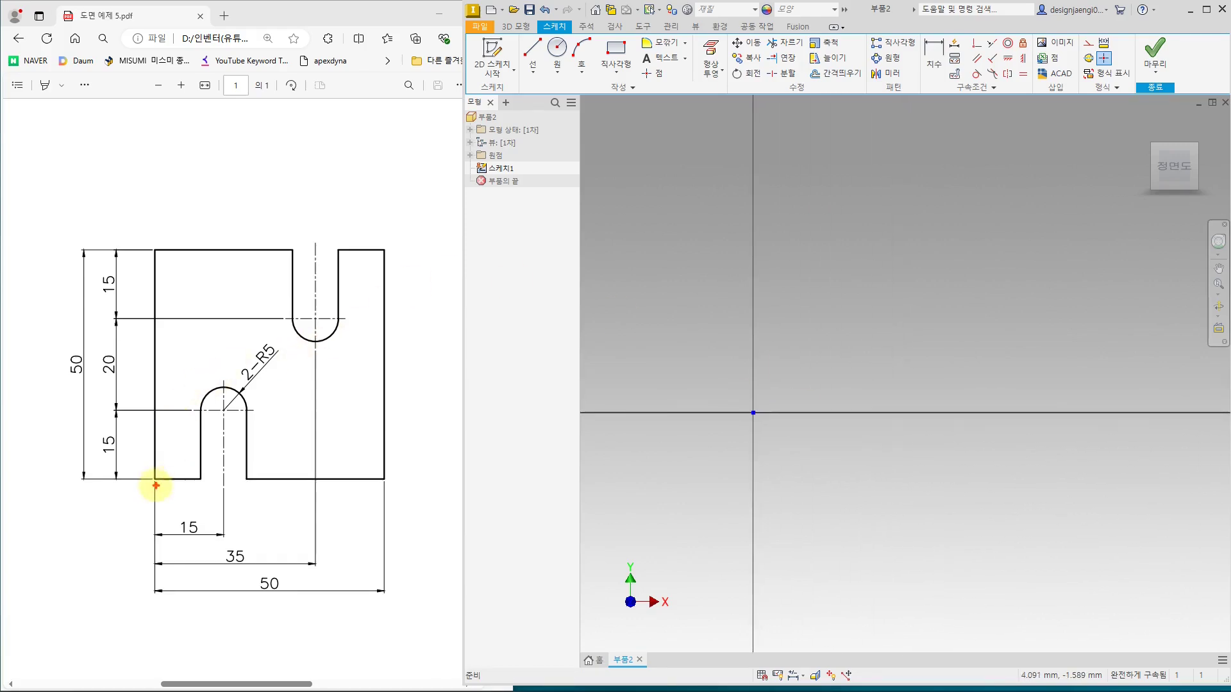
{"action": "left_click_drag", "start_coordinate": [154, 476], "coordinate": [177, 453]}
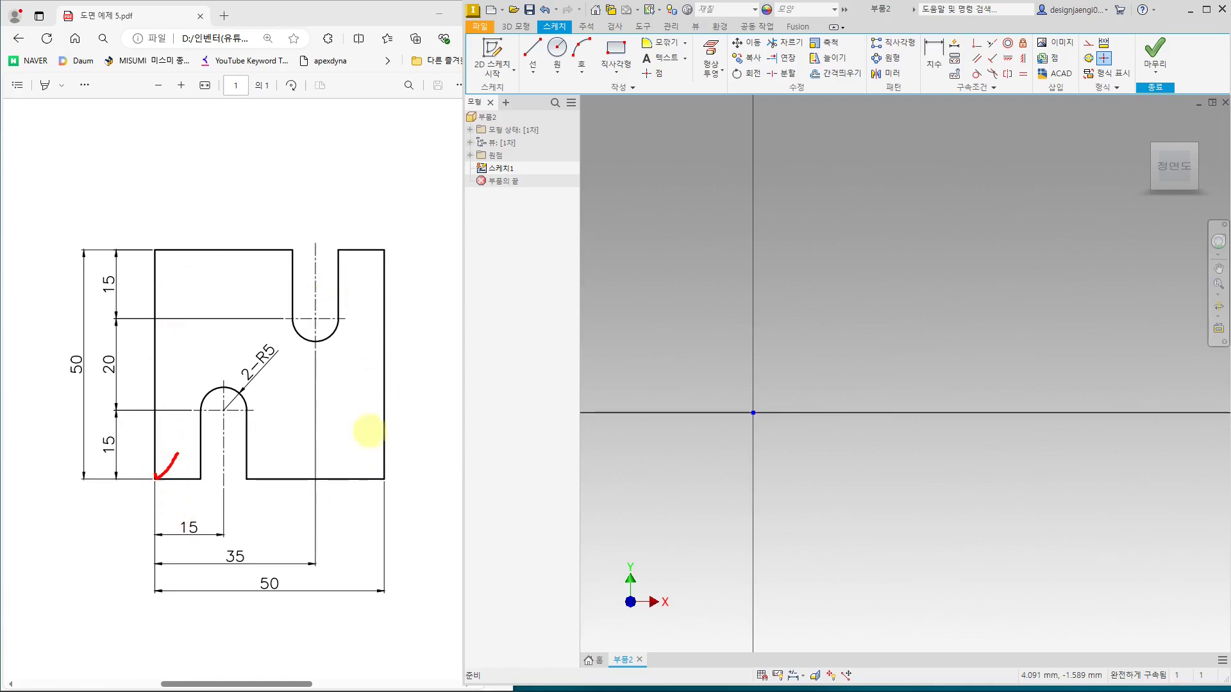
{"action": "key", "text": "Escape"}
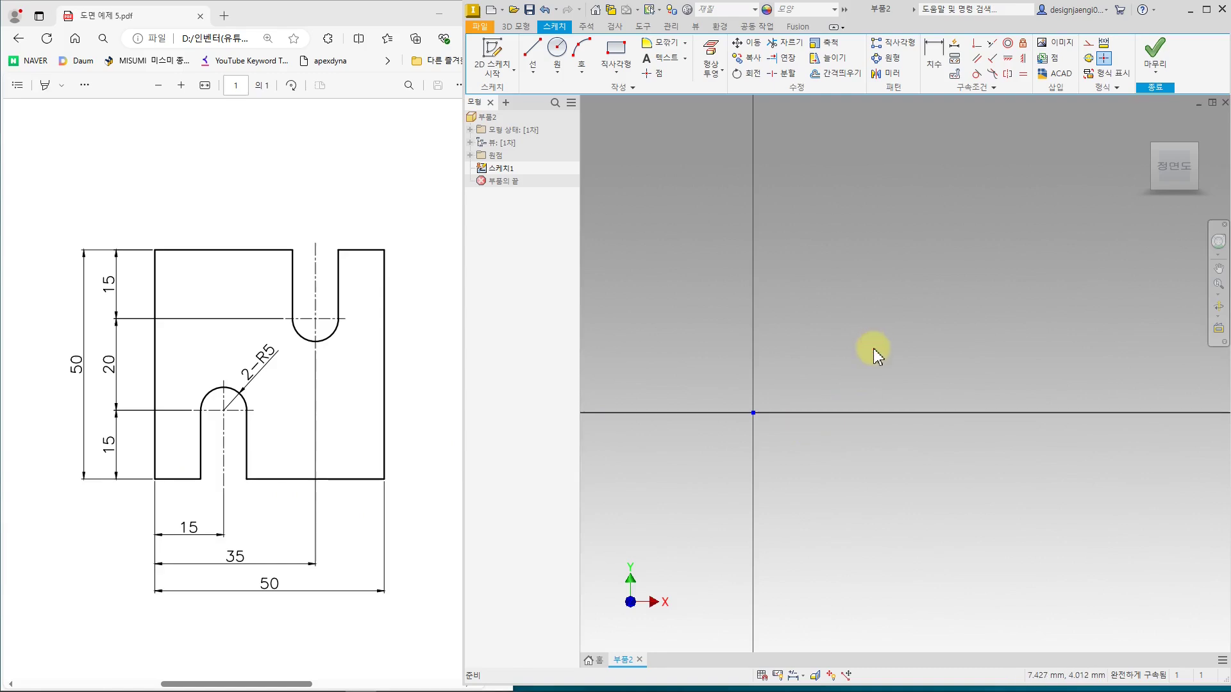
Draw a vertical line 50 mm long upward from the sketch origin as the plate's left edge.
{"action": "left_click", "coordinate": [532, 51]}
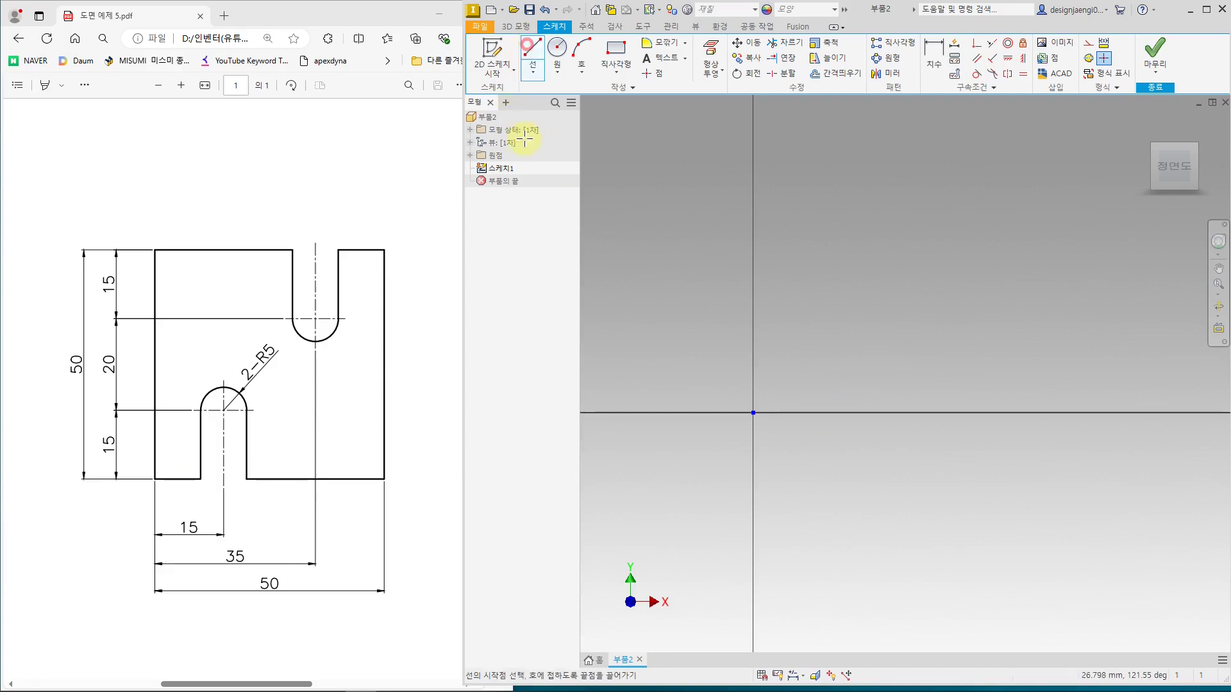
{"action": "left_click", "coordinate": [753, 412]}
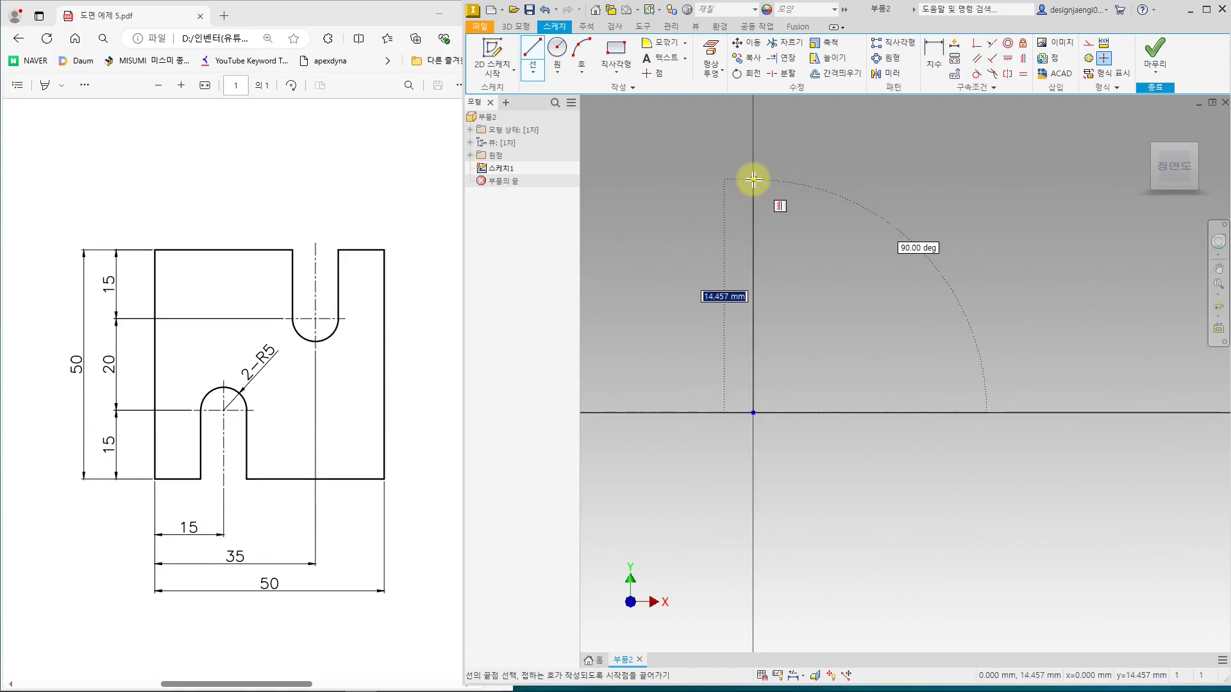
{"action": "type", "text": "5.543"}
{"action": "key", "text": "Return"}
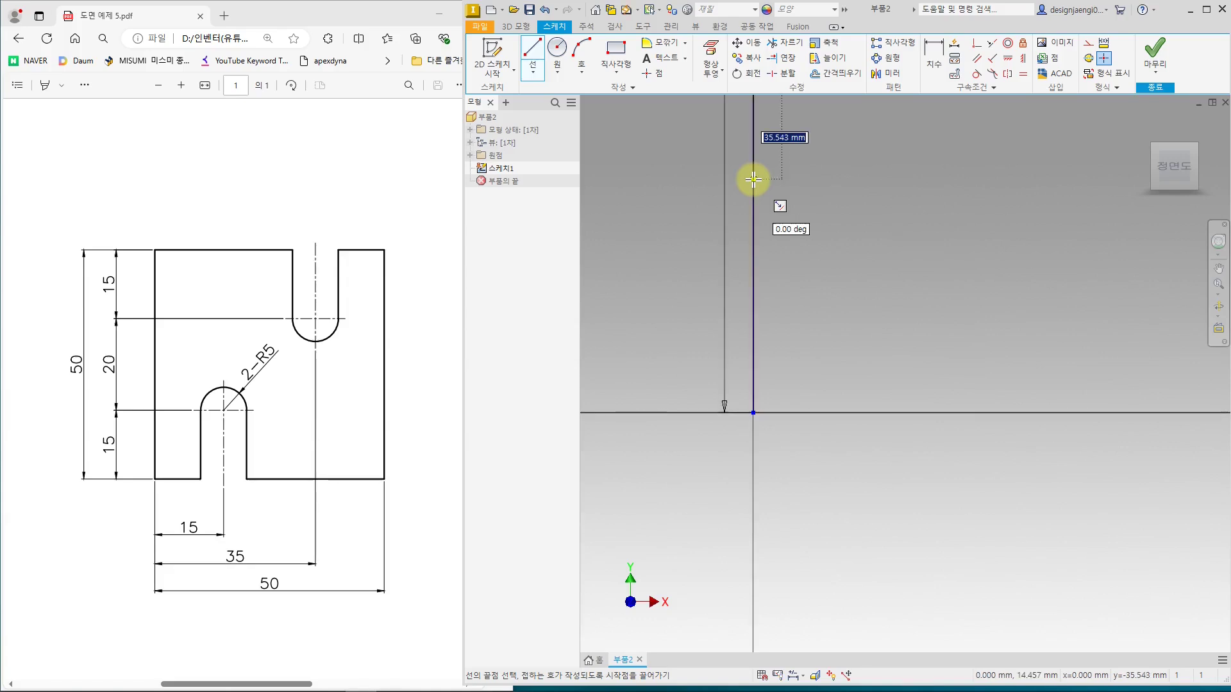
{"action": "key", "text": "Escape"}
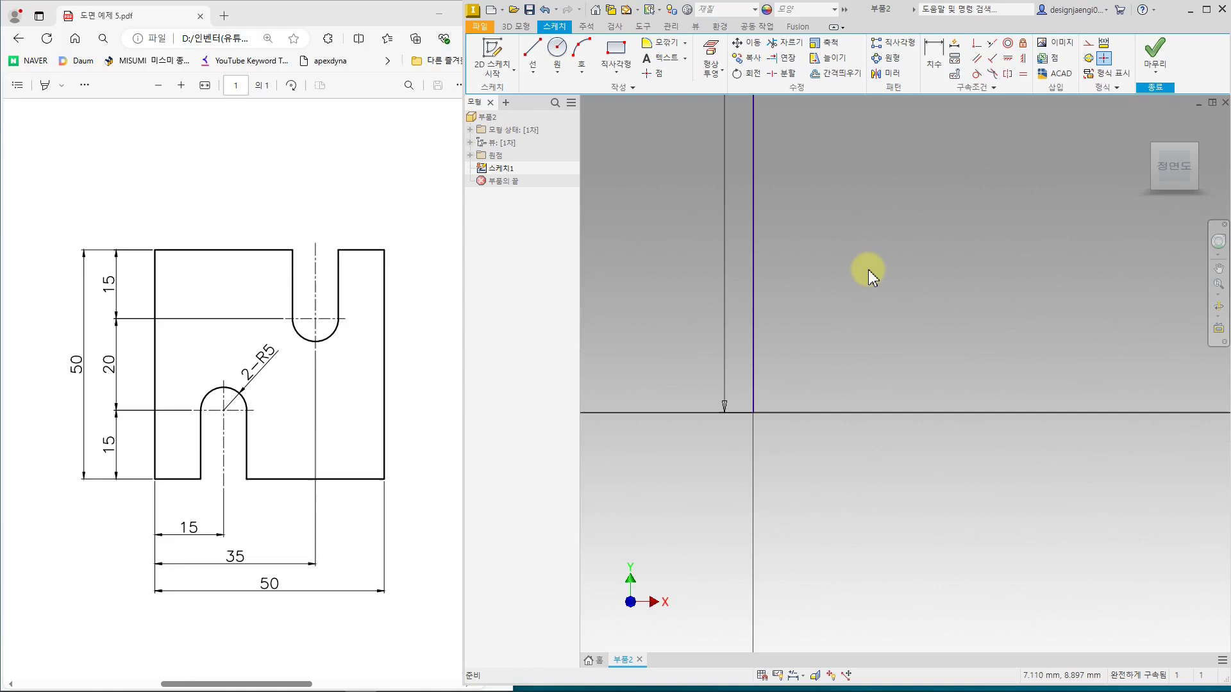
Move the 50 mm dimension farther out to the left of the vertical line.
{"action": "key", "text": "Home"}
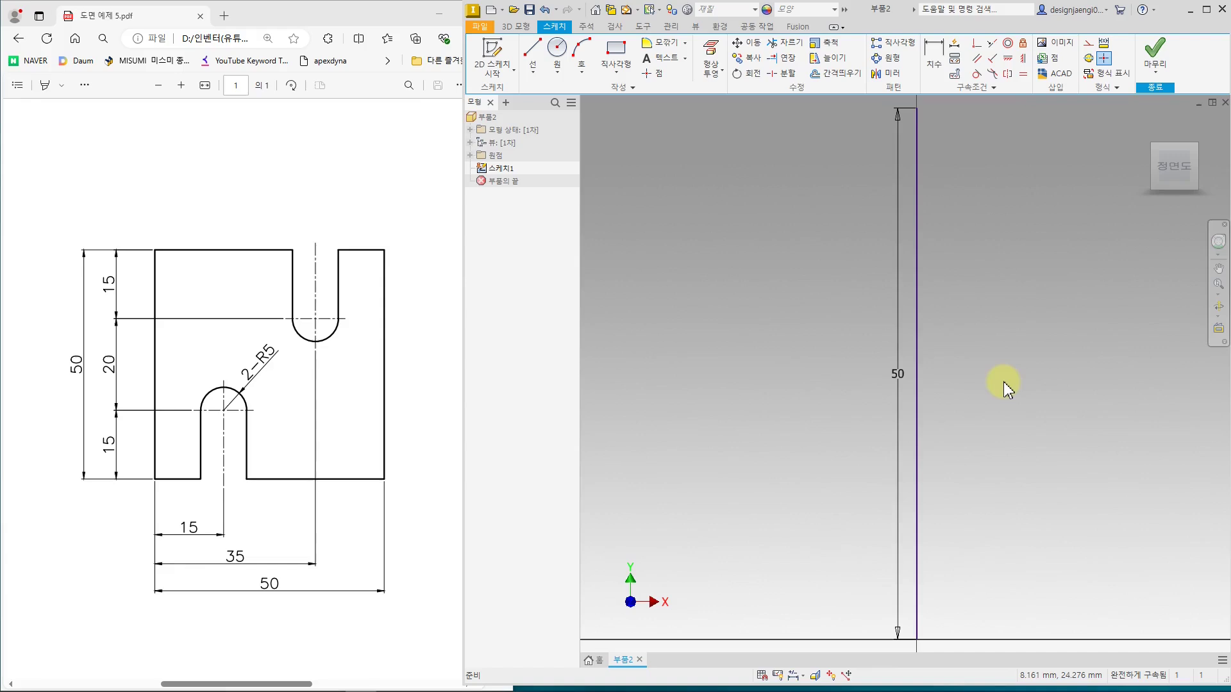
{"action": "scroll", "coordinate": [1003, 382], "scroll_direction": "down", "scroll_amount": 2}
{"action": "middle_click_drag", "start_coordinate": [1085, 379], "coordinate": [888, 368]}
{"action": "scroll", "coordinate": [888, 368], "scroll_direction": "down", "scroll_amount": 2}
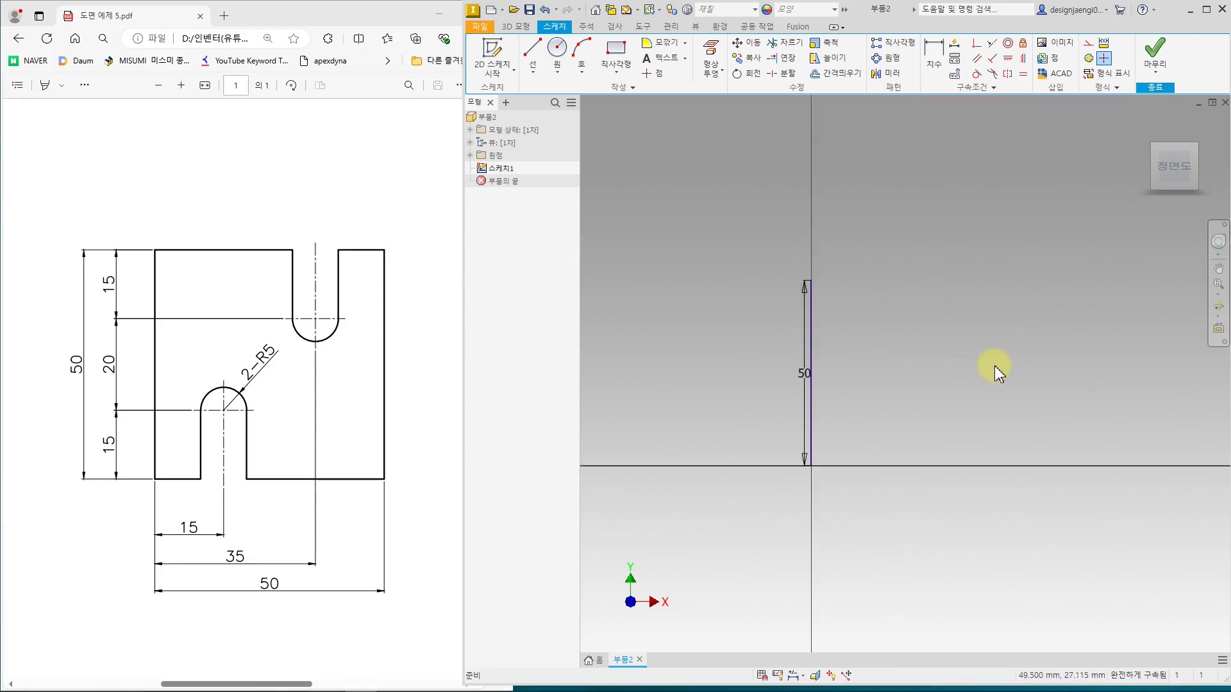
{"action": "mouse_move", "coordinate": [995, 365]}
{"action": "middle_mouse_down"}
{"action": "mouse_move", "coordinate": [909, 368]}
{"action": "mouse_move", "coordinate": [907, 416]}
{"action": "mouse_move", "coordinate": [906, 368]}
{"action": "mouse_move", "coordinate": [894, 374]}
{"action": "middle_mouse_up"}
{"action": "left_click_drag", "start_coordinate": [705, 374], "coordinate": [679, 378]}
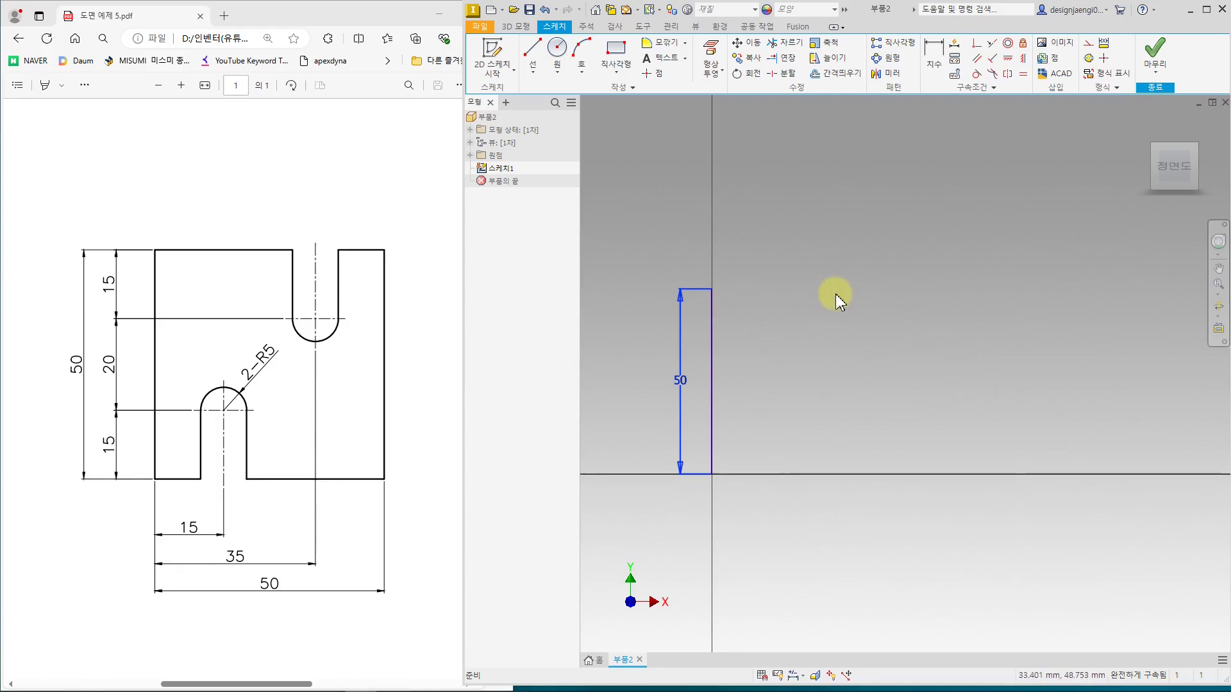
Draw a horizontal line about 39 mm long to the right from the upper end of the left edge.
{"action": "left_click", "coordinate": [534, 51]}
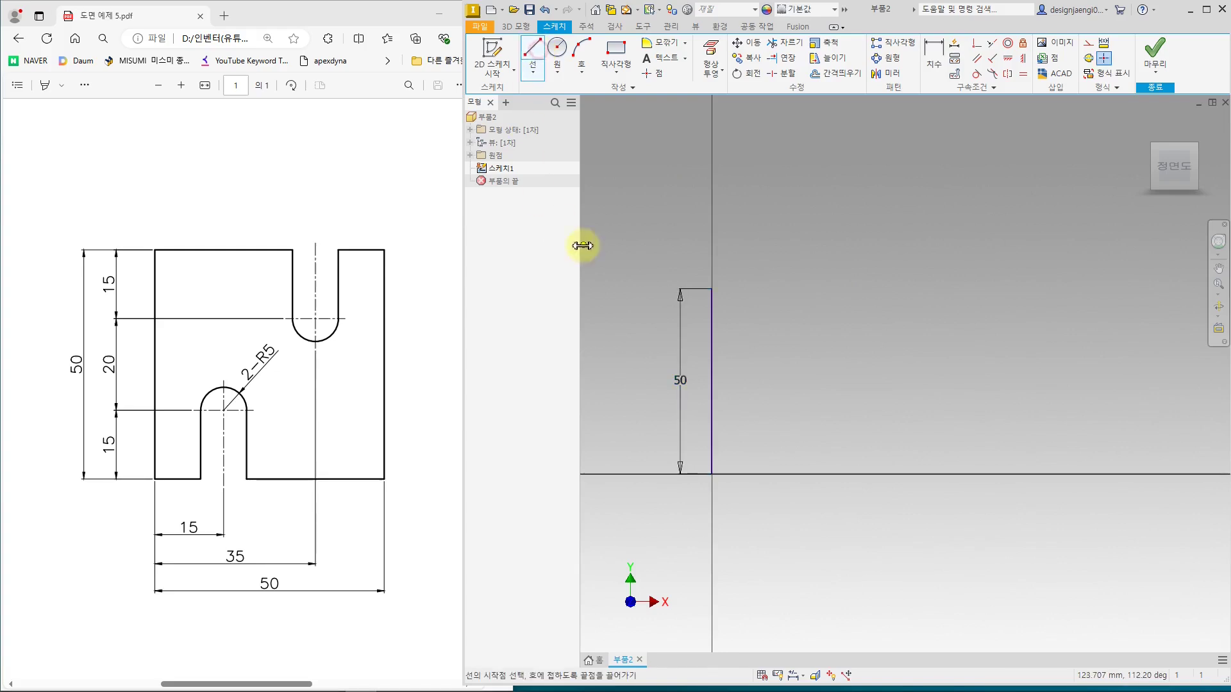
{"action": "left_click", "coordinate": [711, 288]}
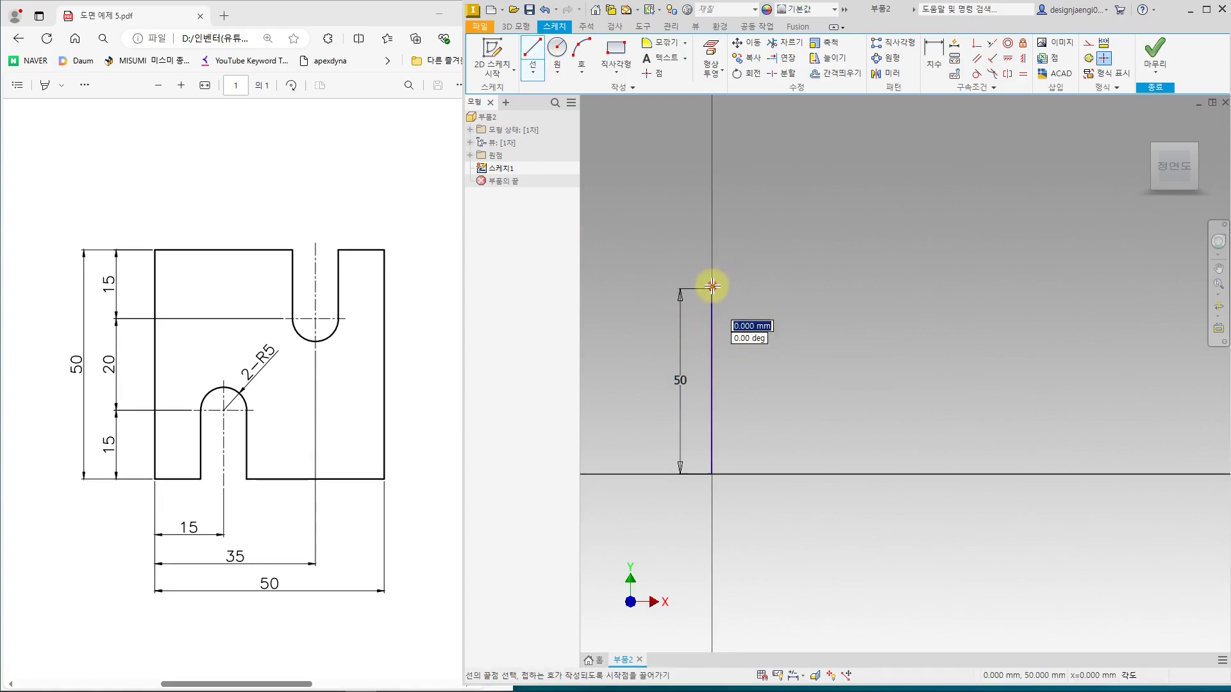
{"action": "left_click", "coordinate": [855, 289]}
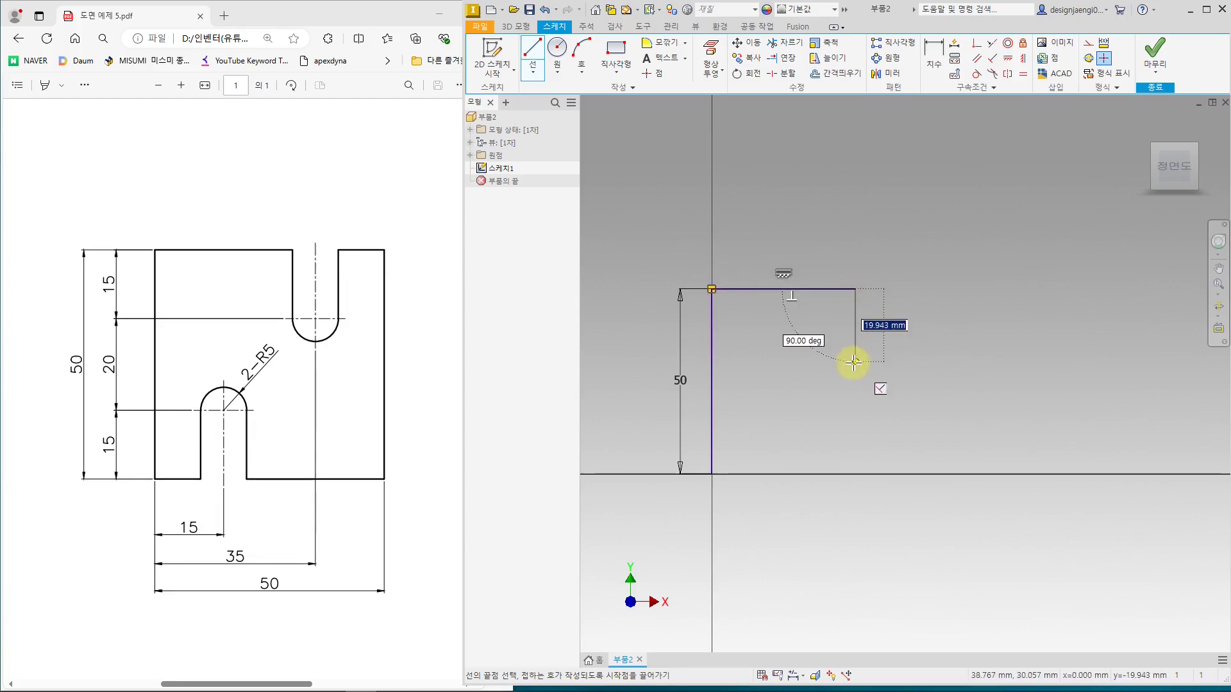
{"action": "key", "text": "Escape"}
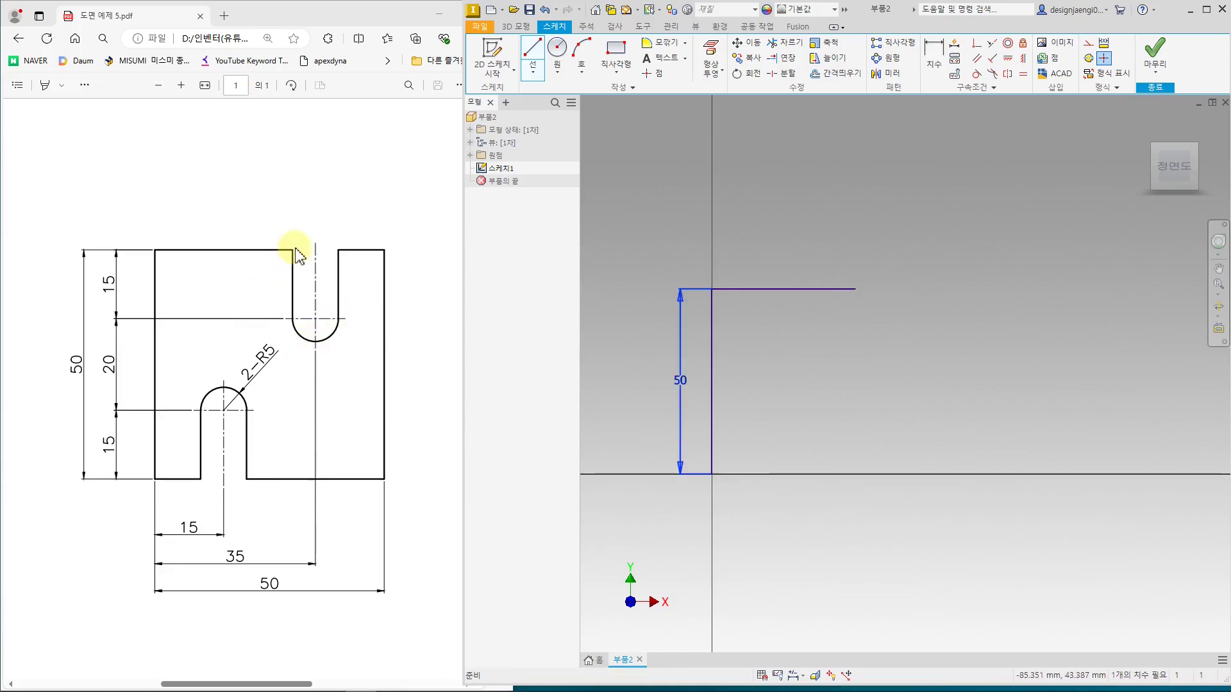
{"action": "key", "text": "Escape"}
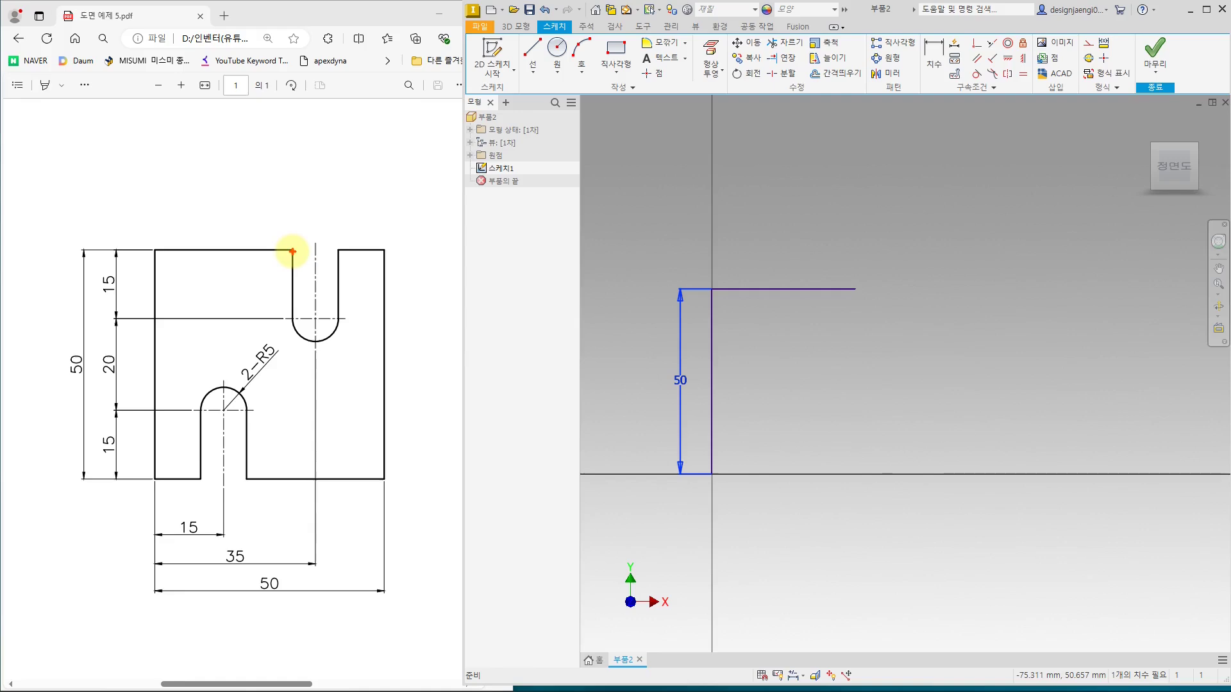
{"action": "left_click_drag", "start_coordinate": [292, 251], "coordinate": [292, 311]}
{"action": "mouse_move", "coordinate": [340, 255]}
{"action": "left_mouse_down"}
{"action": "mouse_move", "coordinate": [337, 319]}
{"action": "mouse_move", "coordinate": [302, 340]}
{"action": "mouse_move", "coordinate": [344, 333]}
{"action": "left_mouse_up"}
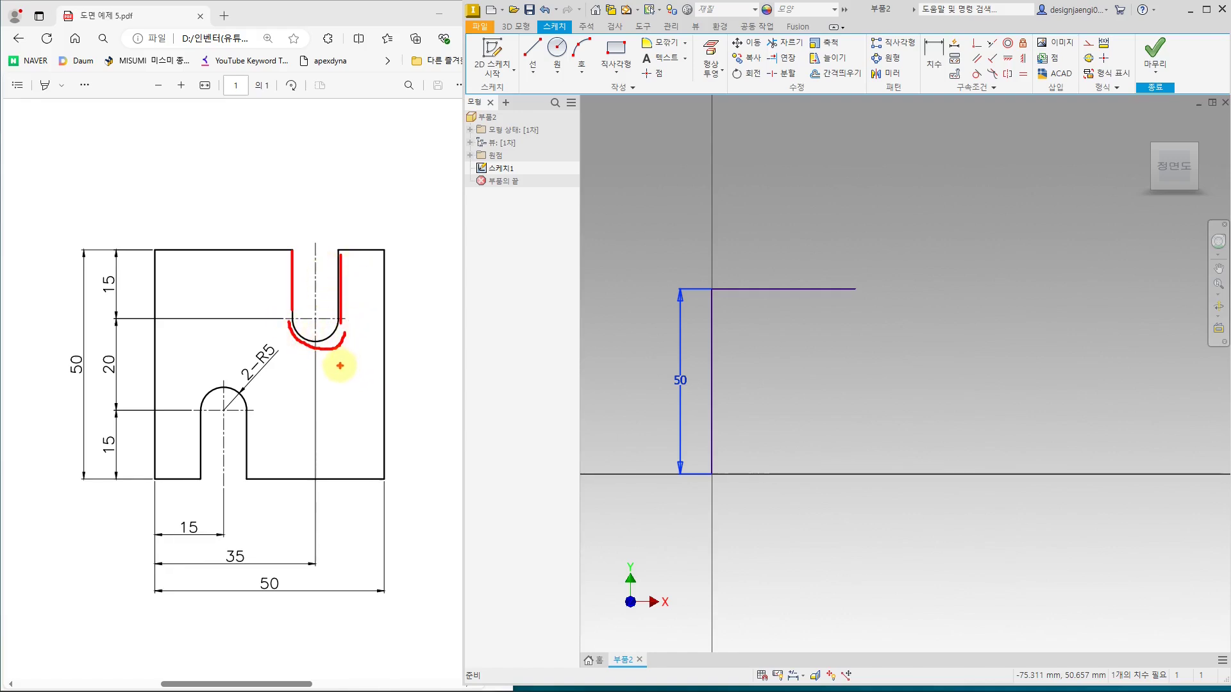
{"action": "left_click", "coordinate": [823, 223]}
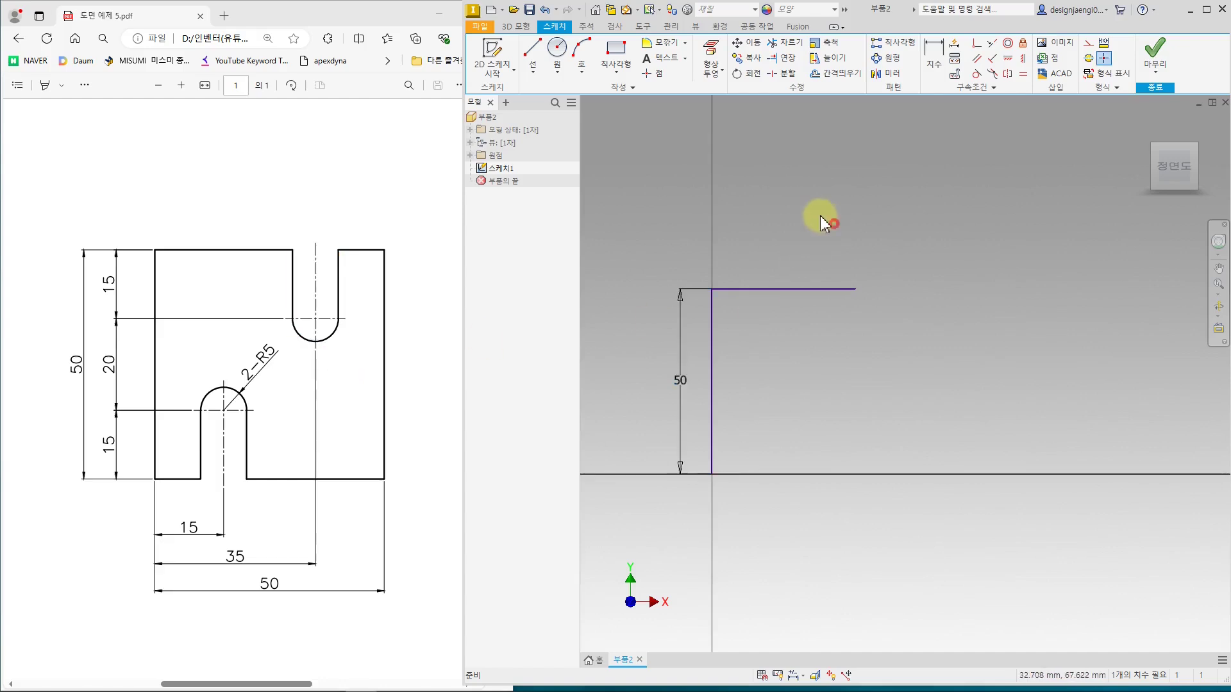
Sketch the upper U-shaped slot from the top edge's free end, with parallel sides about 14 mm long and a tangent arc of about 7 mm radius.
{"action": "left_click", "coordinate": [531, 59]}
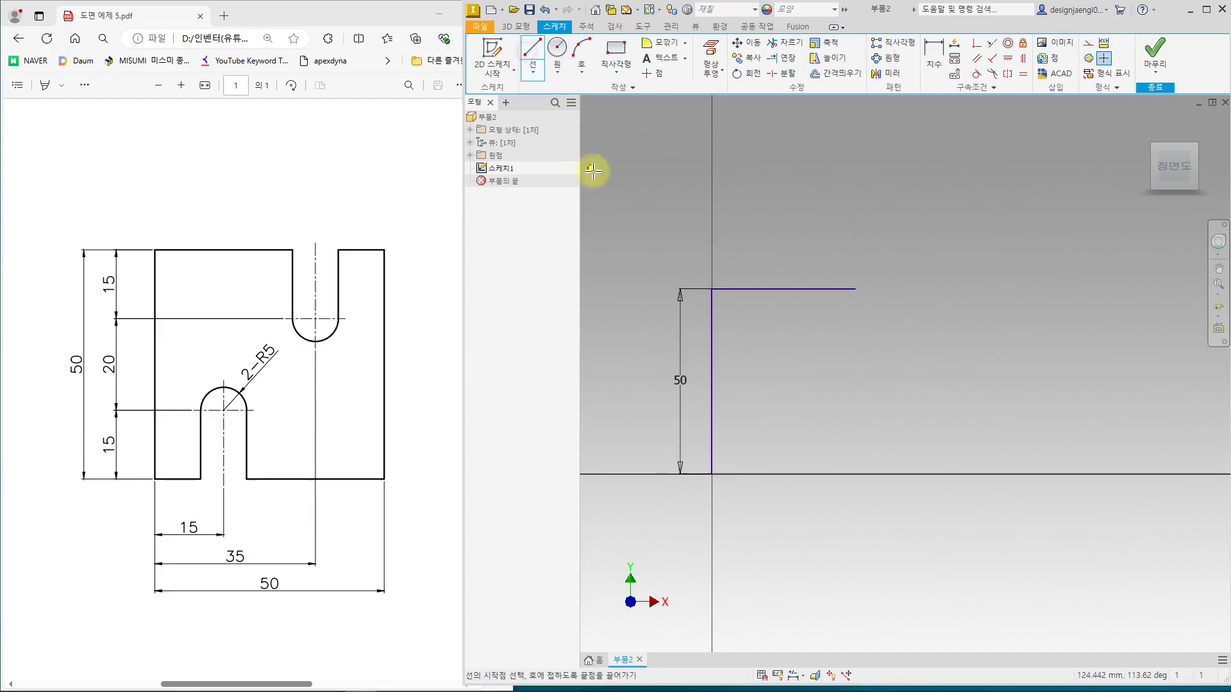
{"action": "left_click", "coordinate": [854, 287]}
{"action": "scroll", "coordinate": [852, 325], "scroll_direction": "down", "scroll_amount": 3}
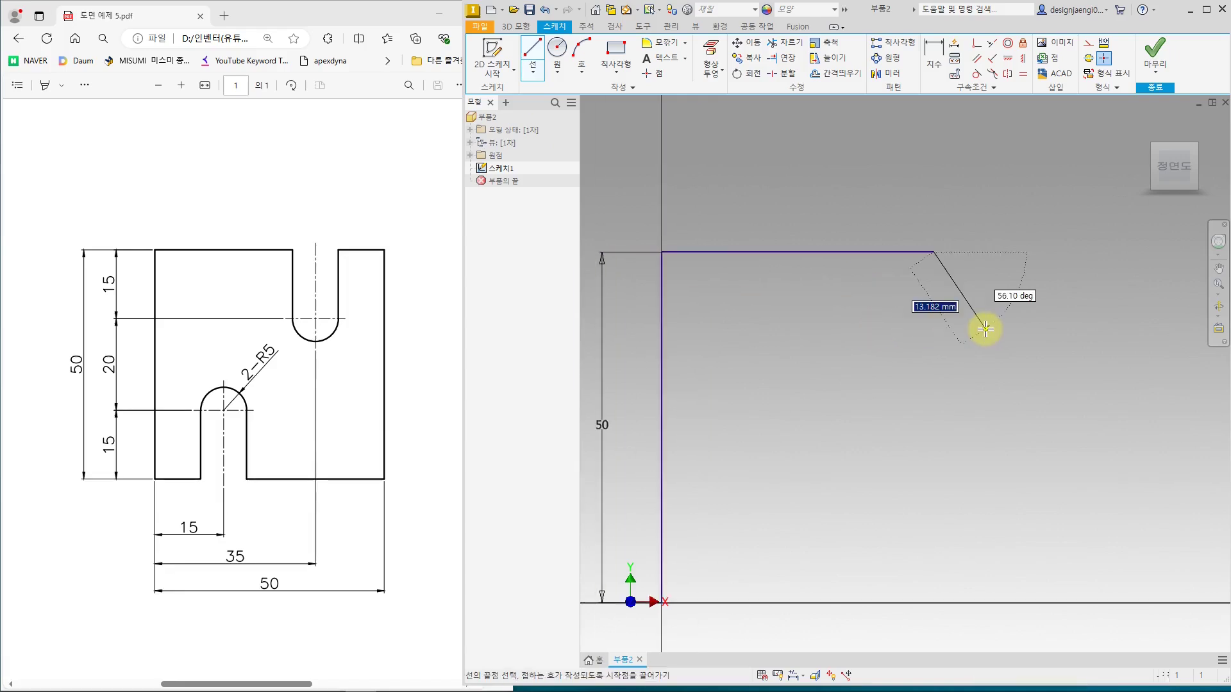
{"action": "mouse_move", "coordinate": [951, 349]}
{"action": "middle_mouse_down"}
{"action": "mouse_move", "coordinate": [929, 351]}
{"action": "mouse_move", "coordinate": [940, 335]}
{"action": "middle_mouse_up"}
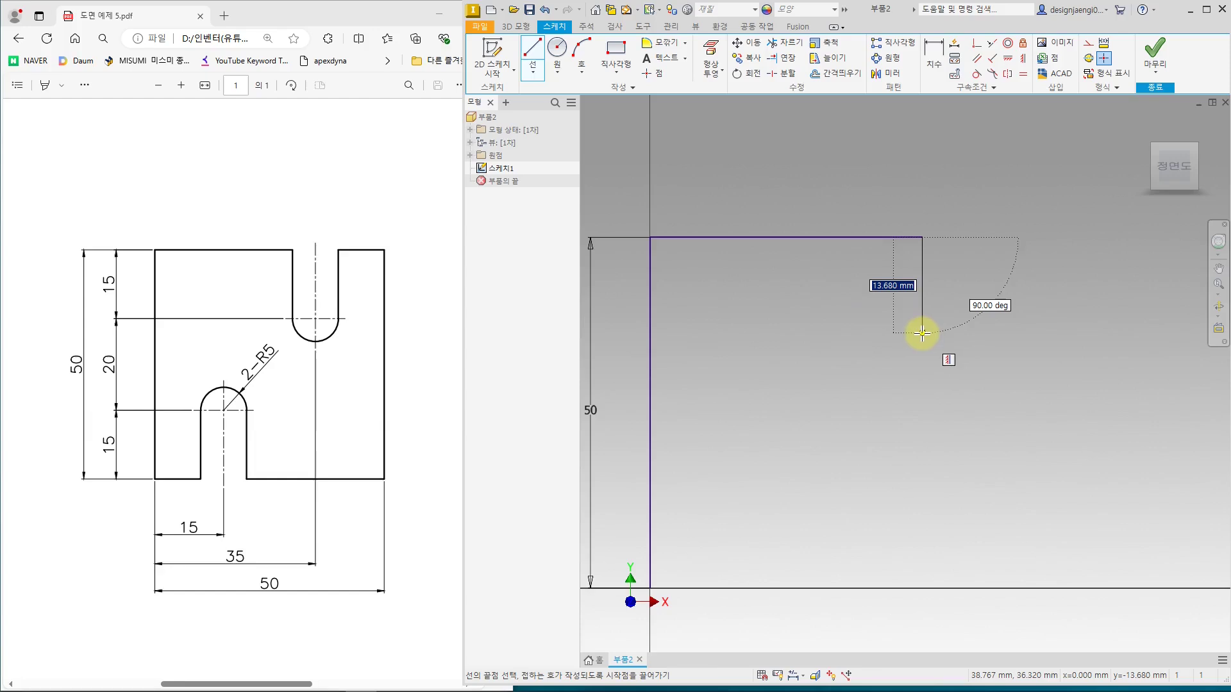
{"action": "left_click", "coordinate": [921, 332]}
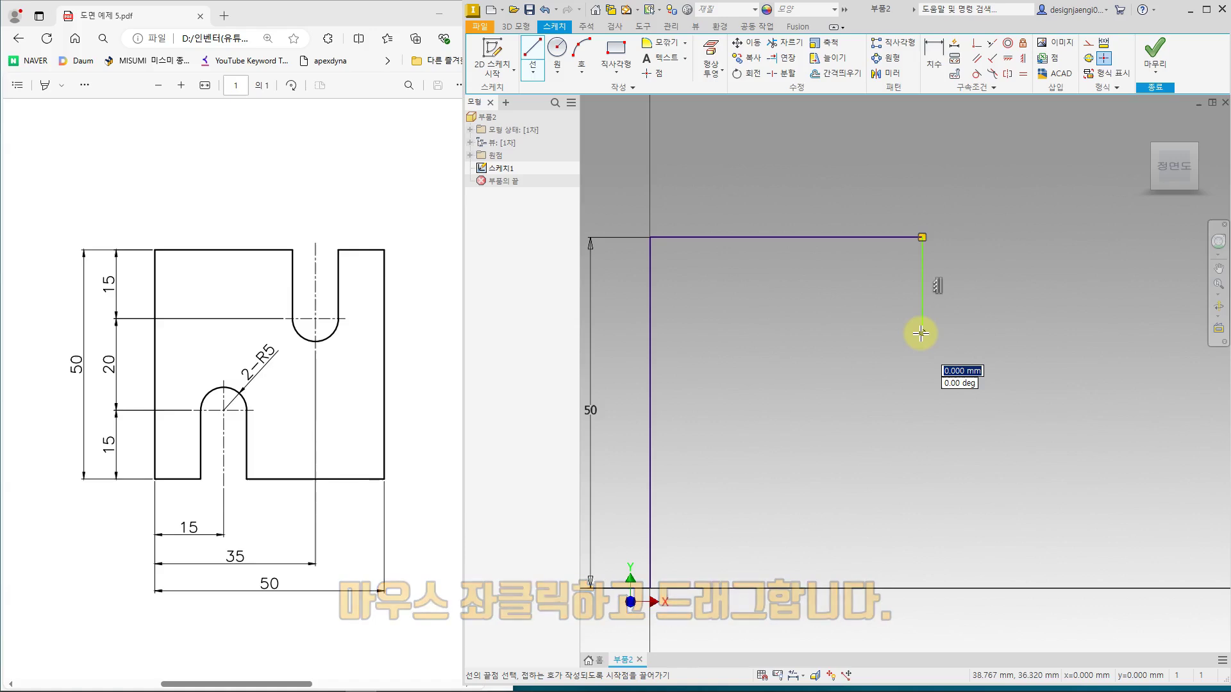
{"action": "left_click_drag", "start_coordinate": [922, 332], "coordinate": [1018, 337]}
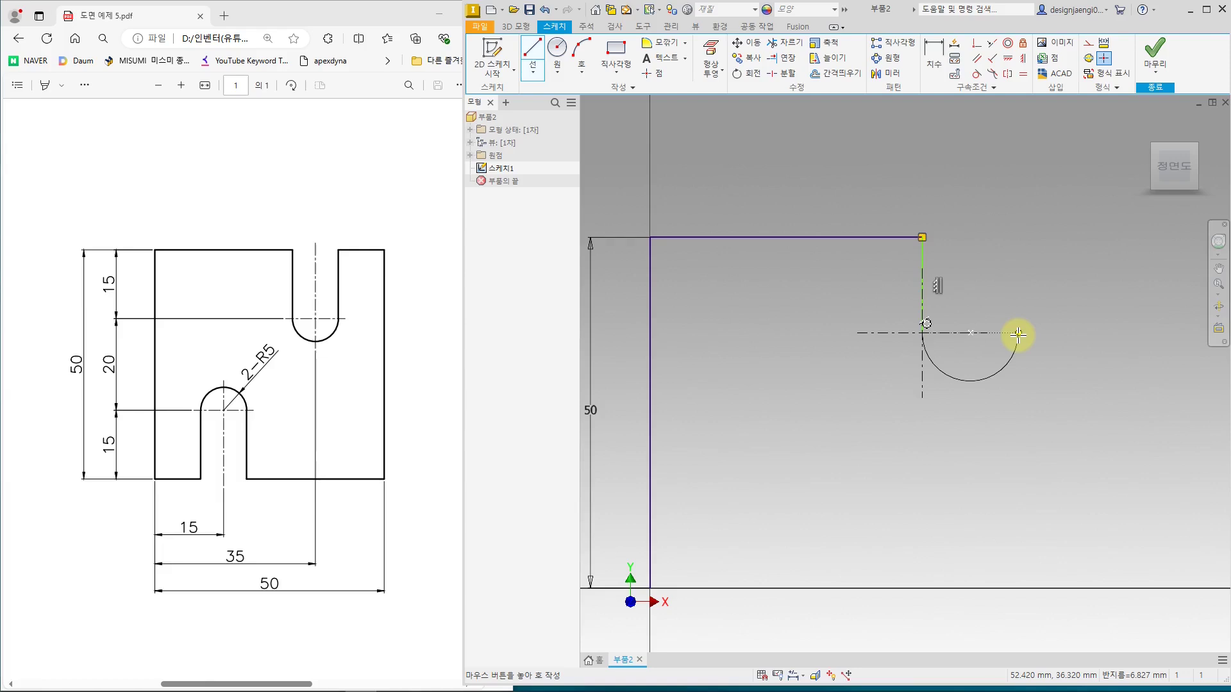
{"action": "left_click_drag", "start_coordinate": [1019, 334], "coordinate": [1019, 334]}
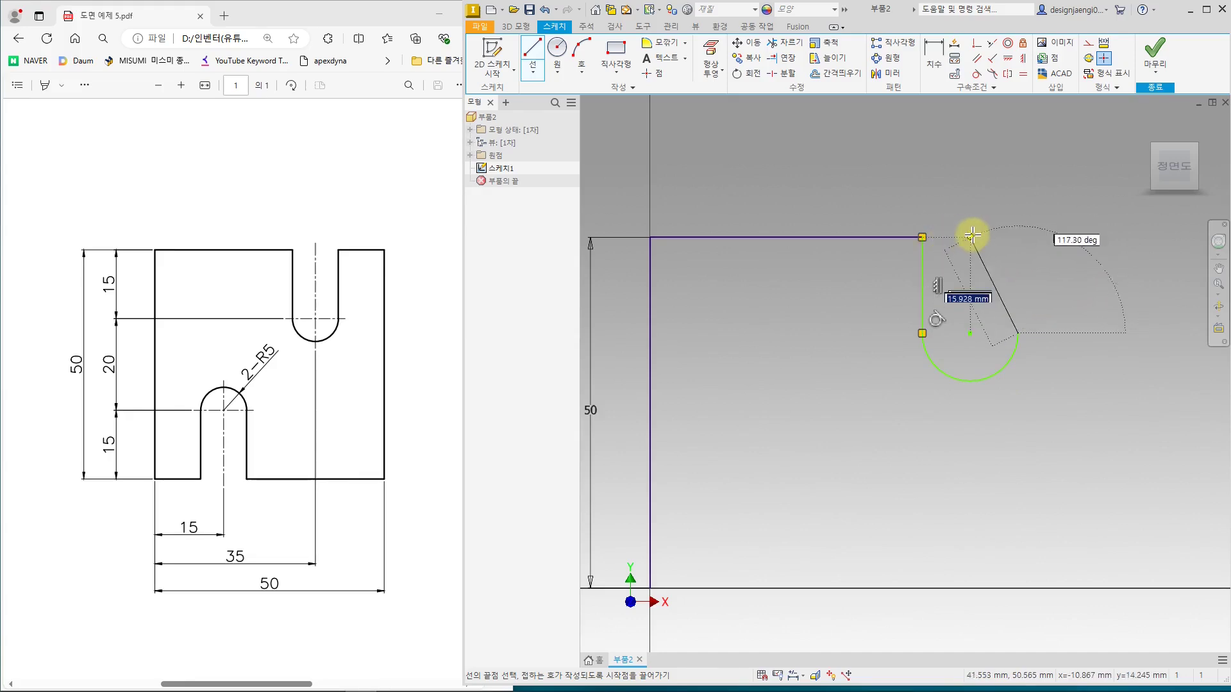
{"action": "left_click", "coordinate": [1017, 238]}
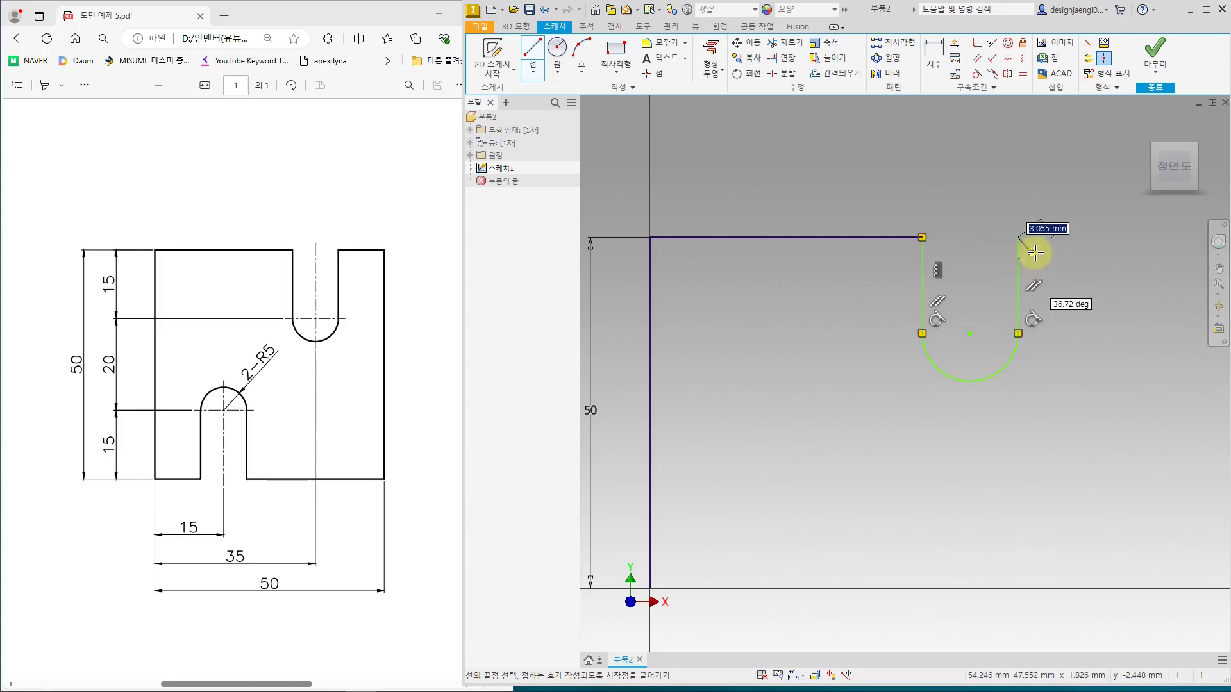
Continue the outline with a top edge about 12 mm long right of the slot and a right edge down to the horizontal axis.
{"action": "left_click", "coordinate": [1055, 231]}
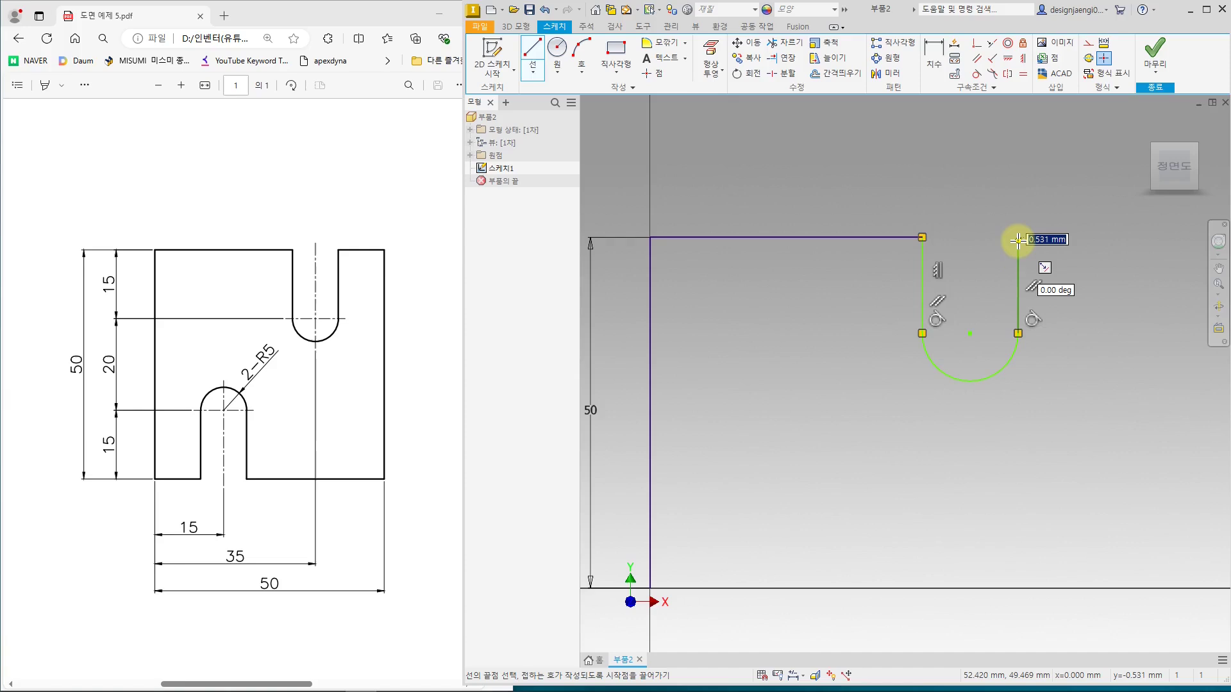
{"action": "middle_click_drag", "start_coordinate": [1018, 241], "coordinate": [948, 254]}
{"action": "scroll", "coordinate": [948, 253], "scroll_direction": "down", "scroll_amount": 3}
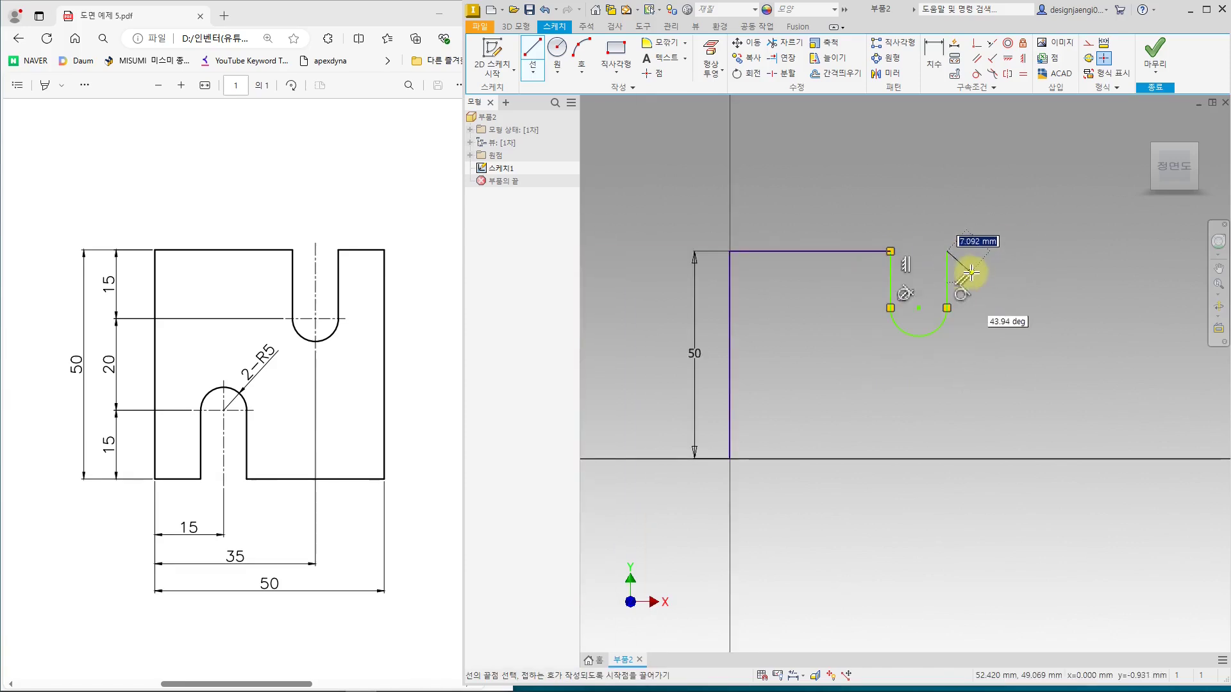
{"action": "left_click", "coordinate": [996, 252]}
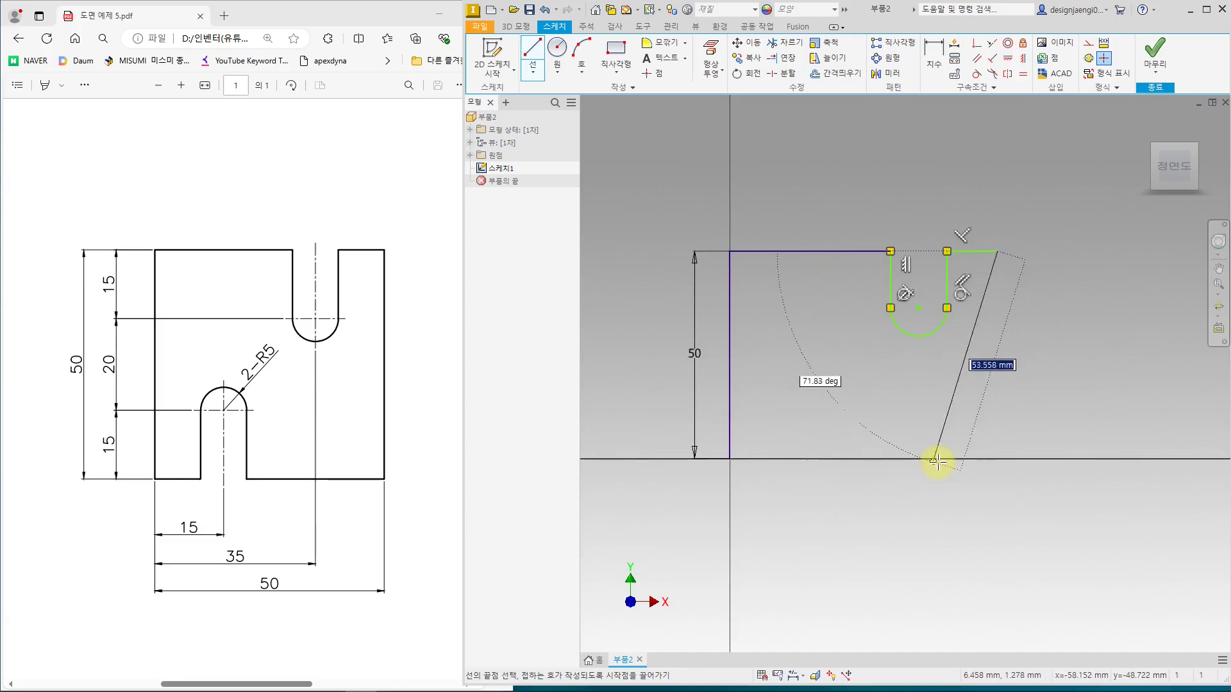
{"action": "left_click", "coordinate": [996, 457]}
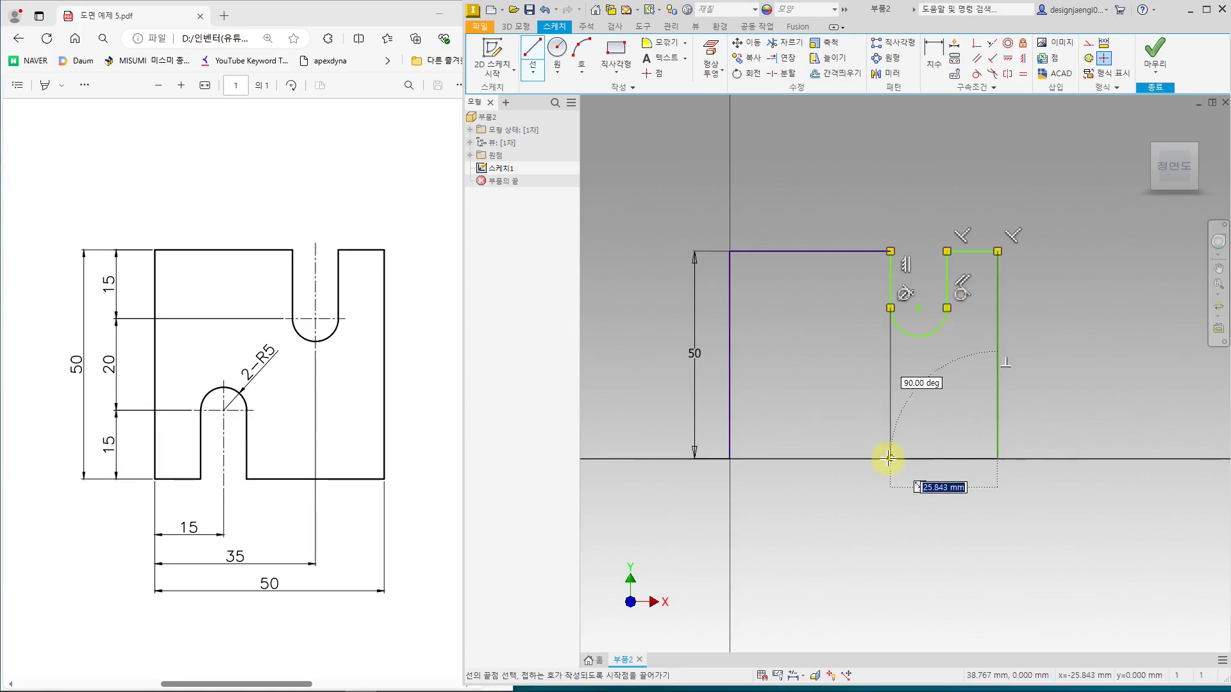
Close the outline along the horizontal axis to the origin, including a lower U-shaped slot with sides about 16 mm long and a tangent arc of about 6 mm radius.
{"action": "left_click", "coordinate": [850, 459]}
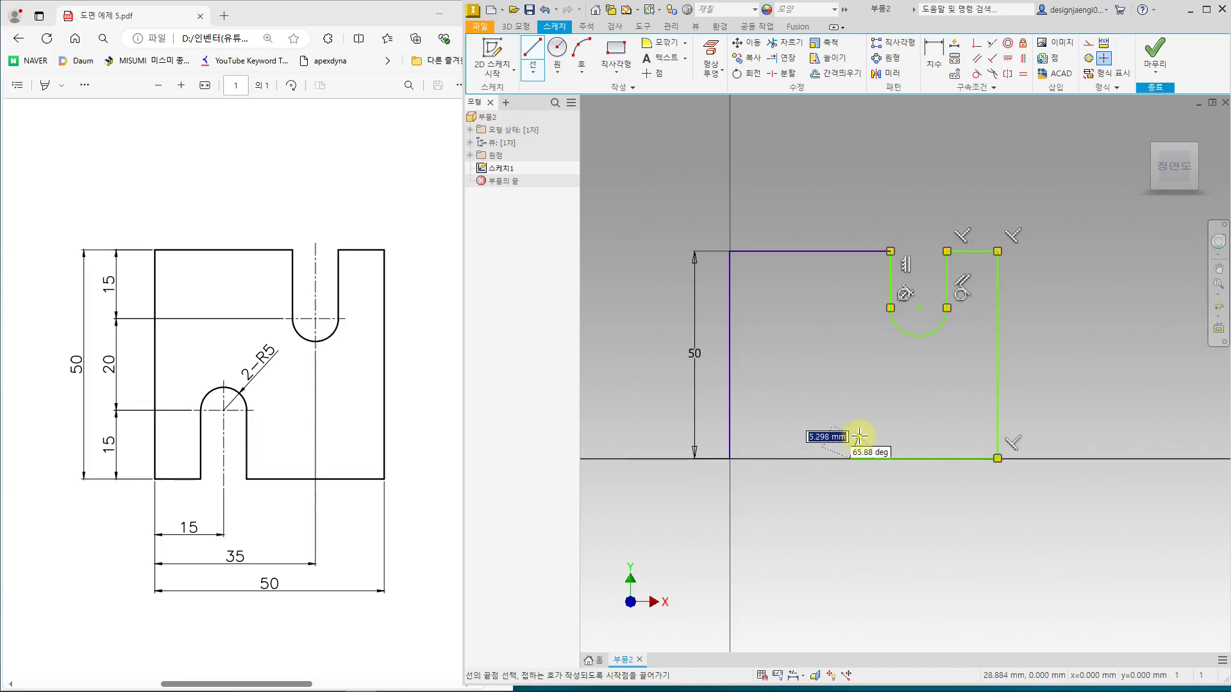
{"action": "left_click", "coordinate": [848, 394]}
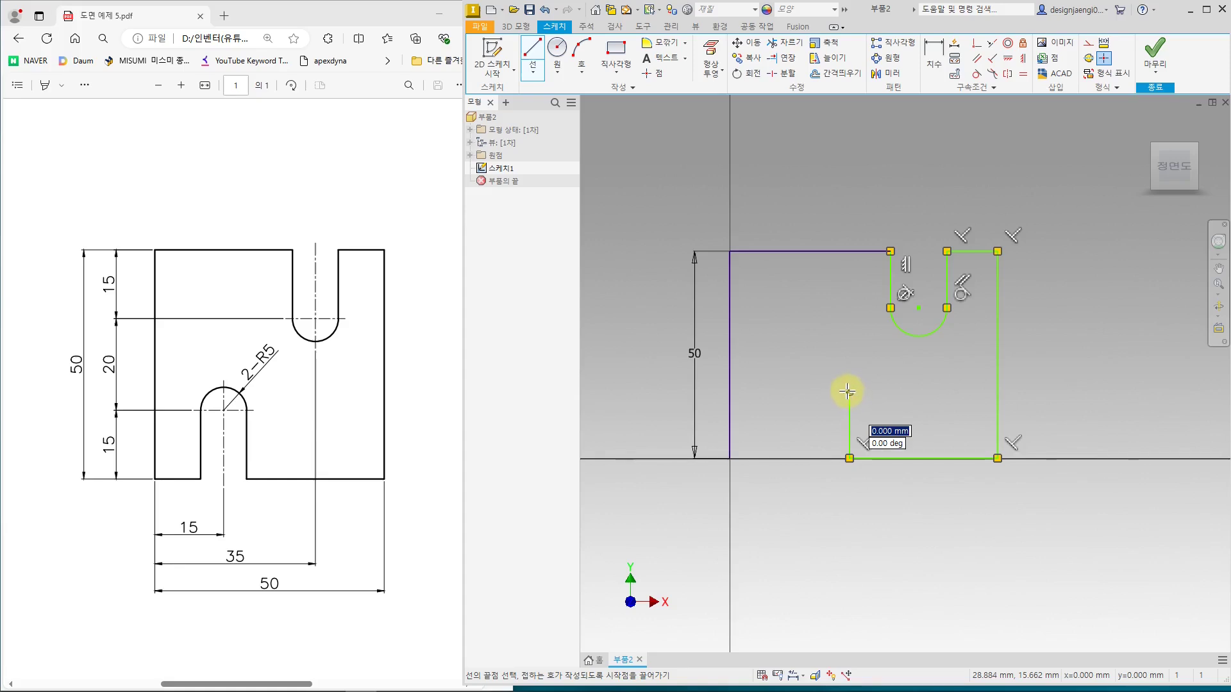
{"action": "left_click_drag", "start_coordinate": [849, 390], "coordinate": [792, 391]}
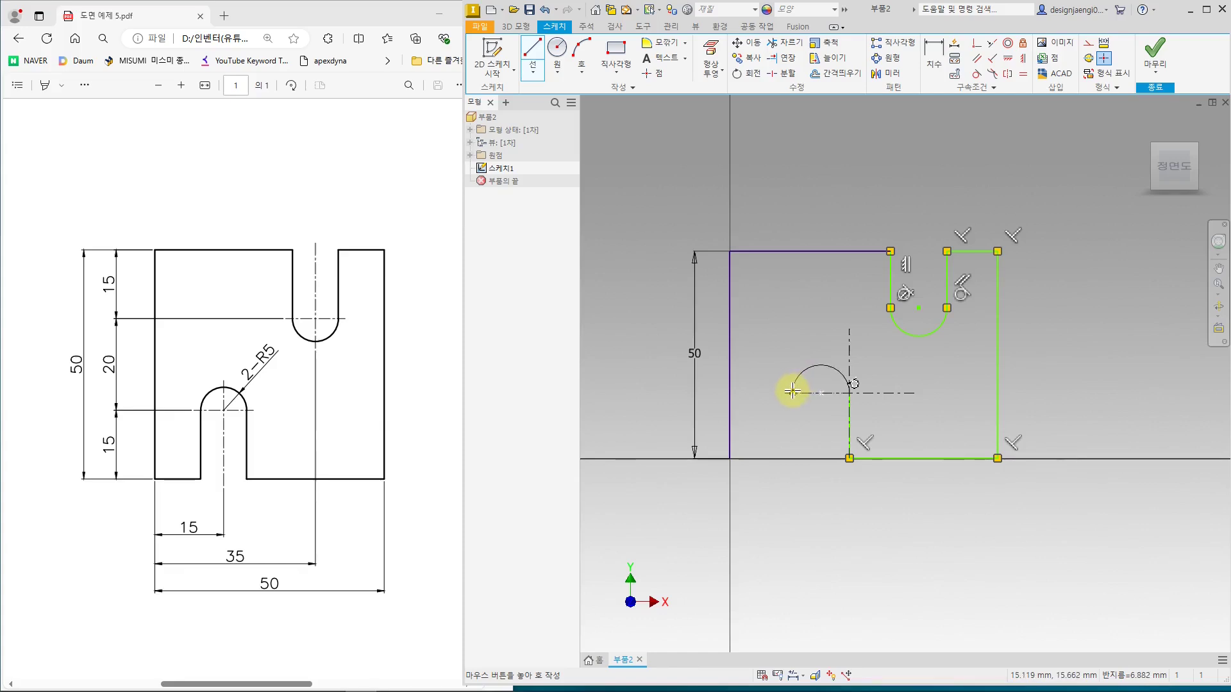
{"action": "mouse_move", "coordinate": [792, 391]}
{"action": "left_mouse_down"}
{"action": "mouse_move", "coordinate": [840, 397]}
{"action": "mouse_move", "coordinate": [811, 398]}
{"action": "mouse_move", "coordinate": [806, 383]}
{"action": "mouse_move", "coordinate": [800, 393]}
{"action": "left_mouse_up"}
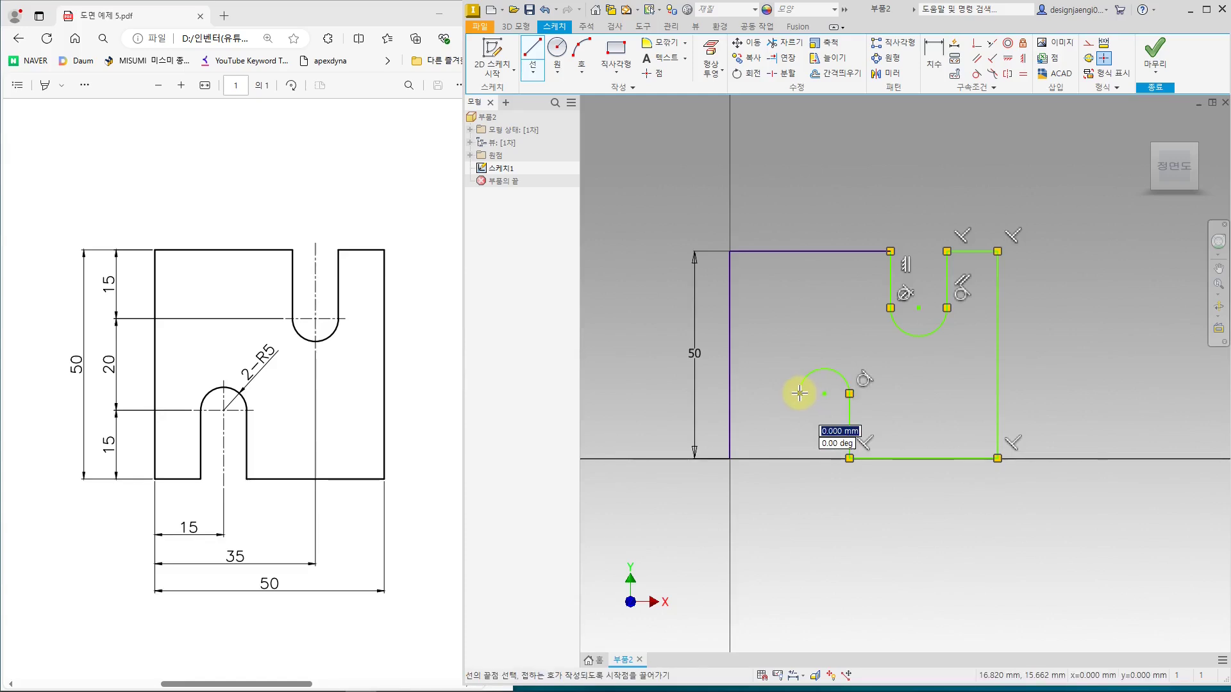
{"action": "left_click", "coordinate": [800, 458]}
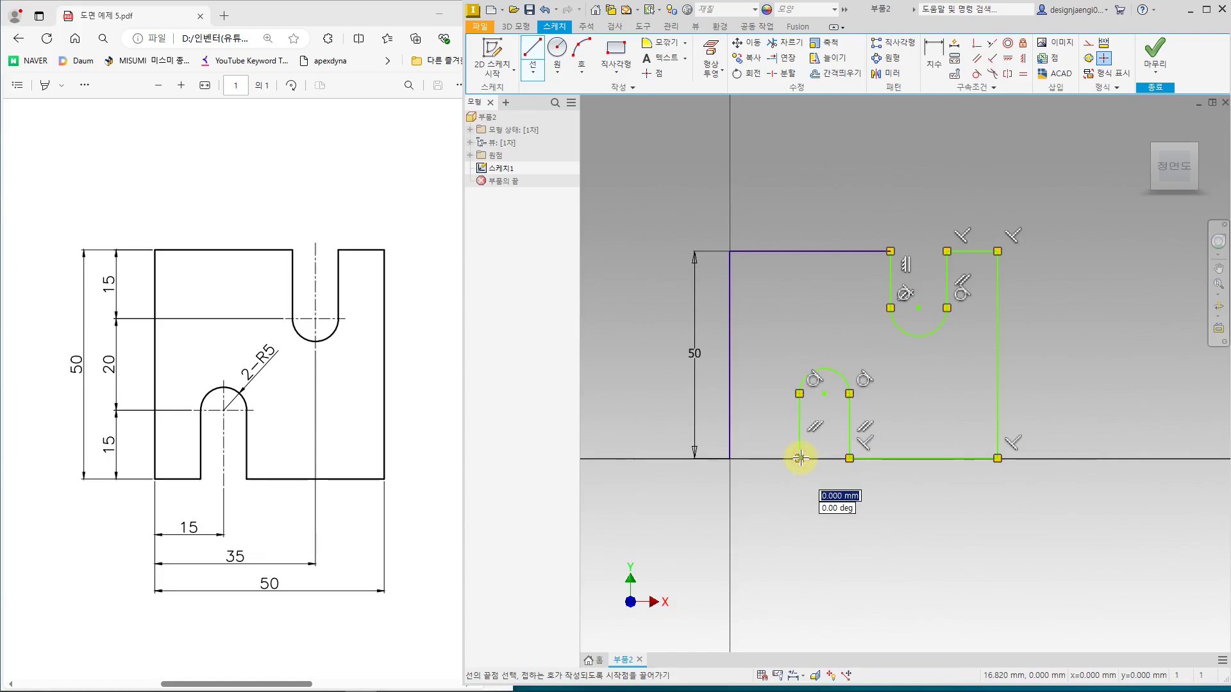
{"action": "left_click", "coordinate": [730, 458]}
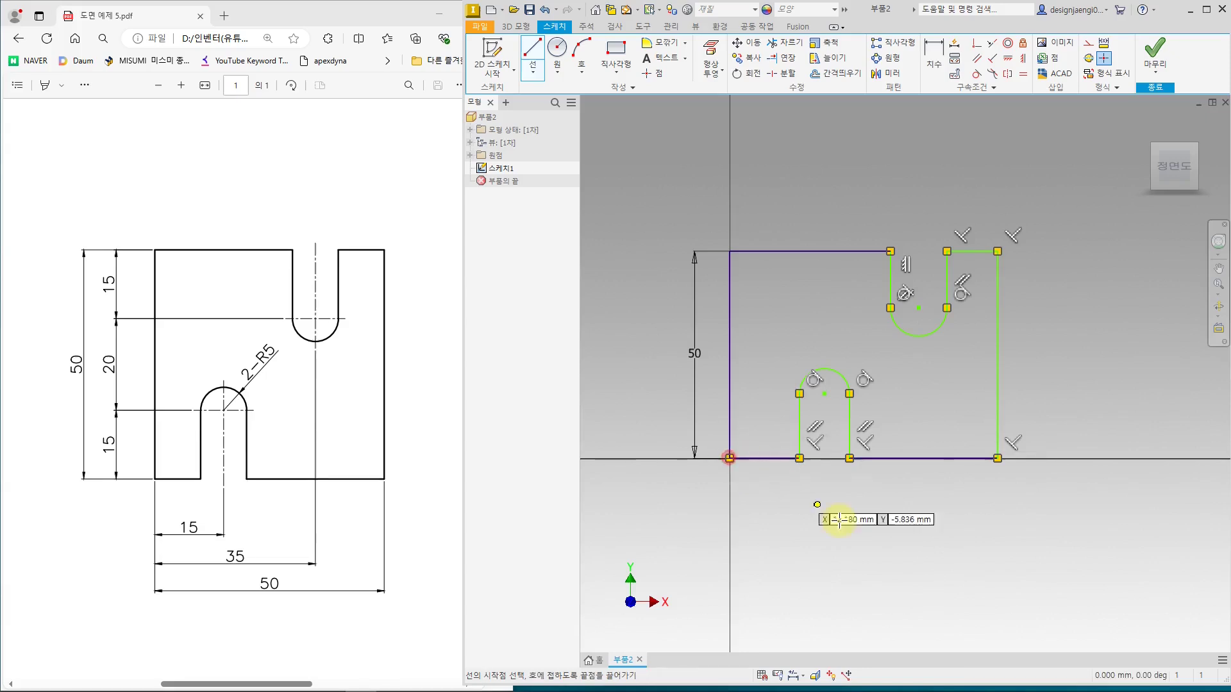
{"action": "key", "text": "Escape"}
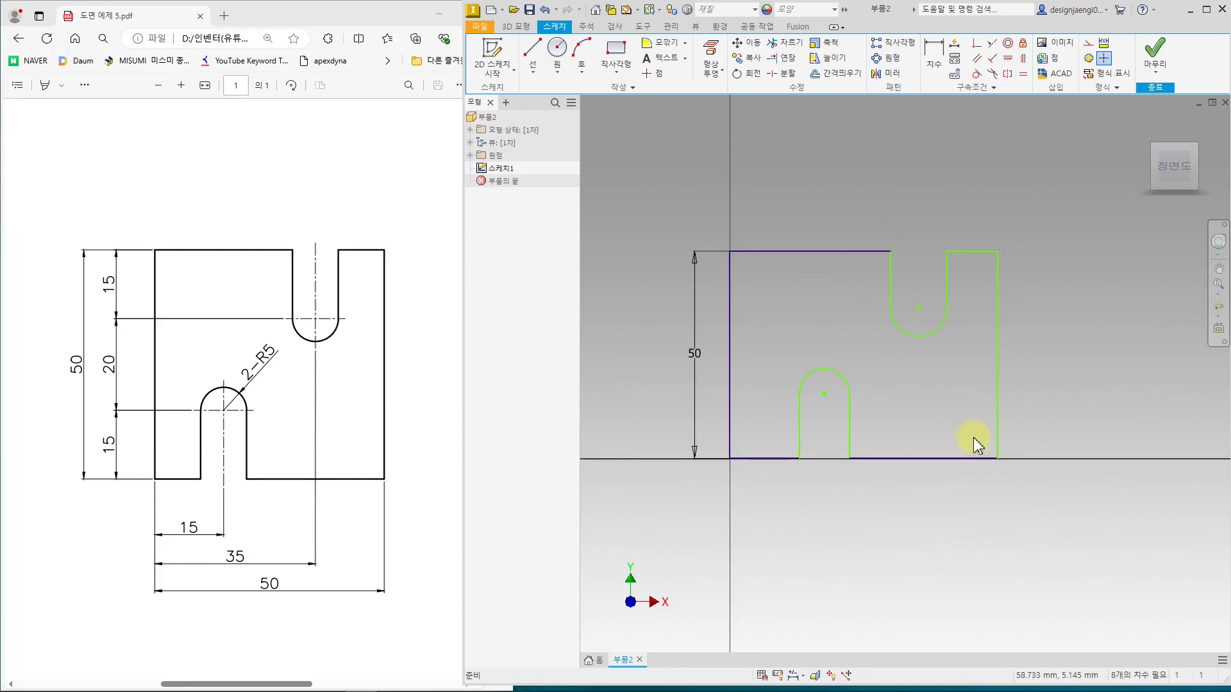
Dimension the distance between the outline's left and right edges as 50 mm, placing the dimension above the plate.
{"action": "left_click", "coordinate": [932, 56]}
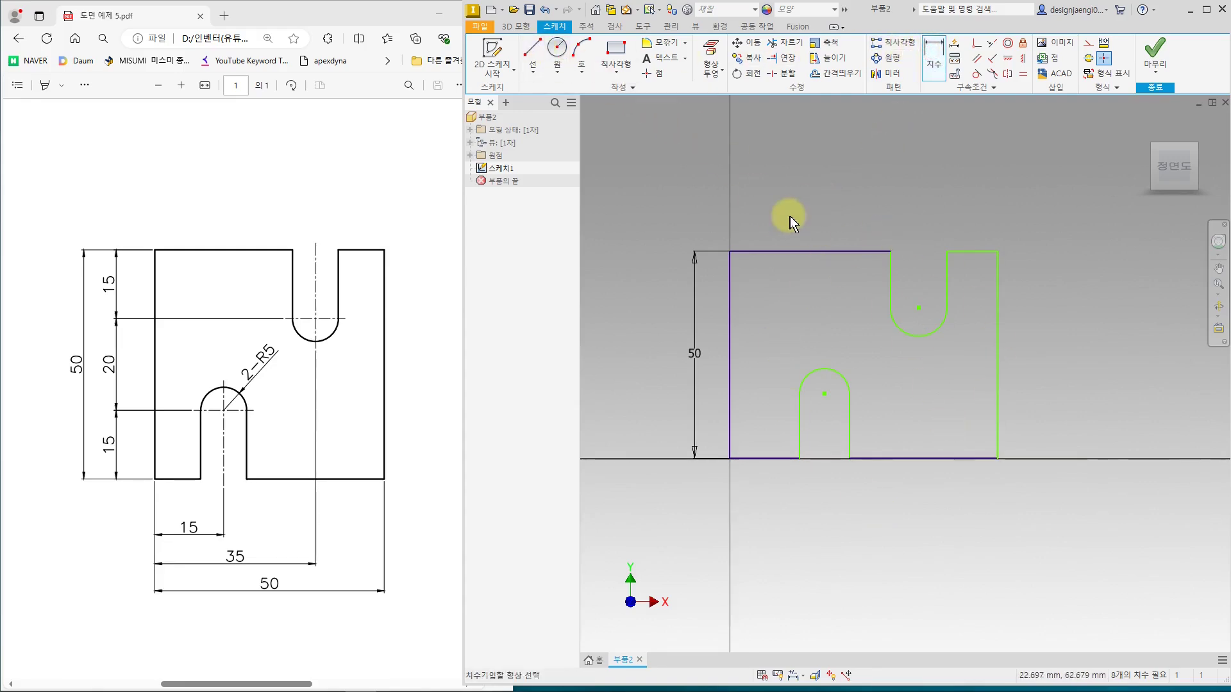
{"action": "left_click", "coordinate": [731, 266]}
{"action": "left_click", "coordinate": [996, 276]}
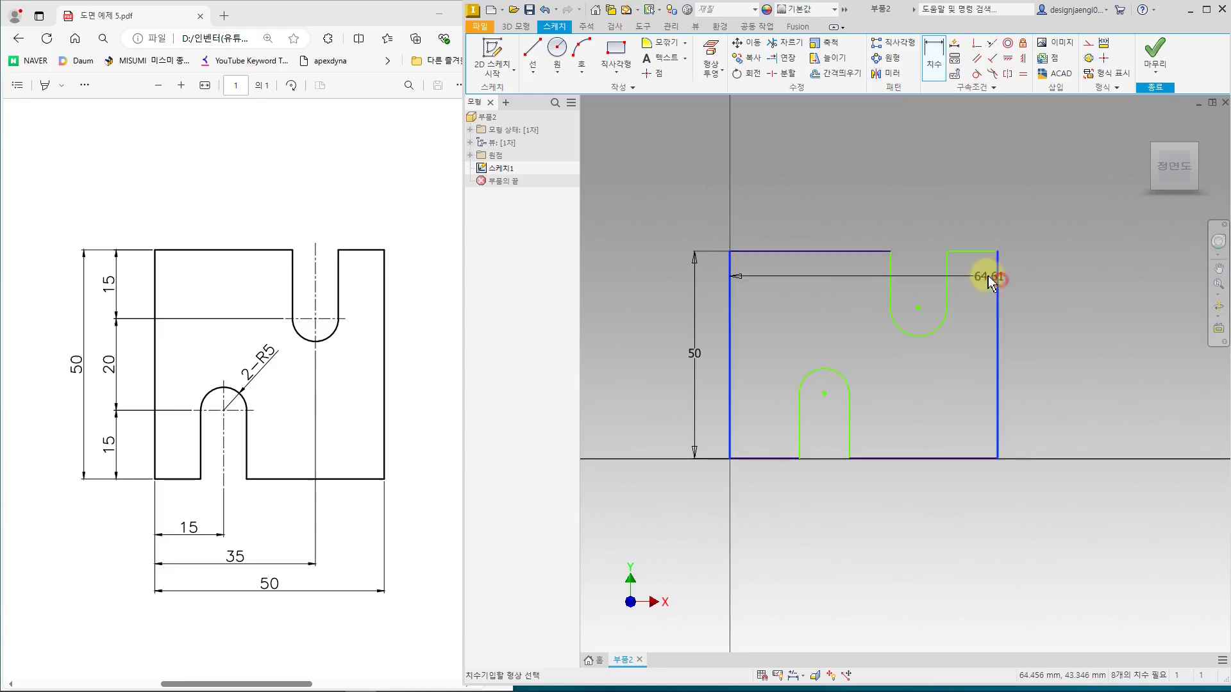
{"action": "left_click", "coordinate": [907, 182]}
{"action": "type", "text": "50"}
{"action": "key", "text": "Return"}
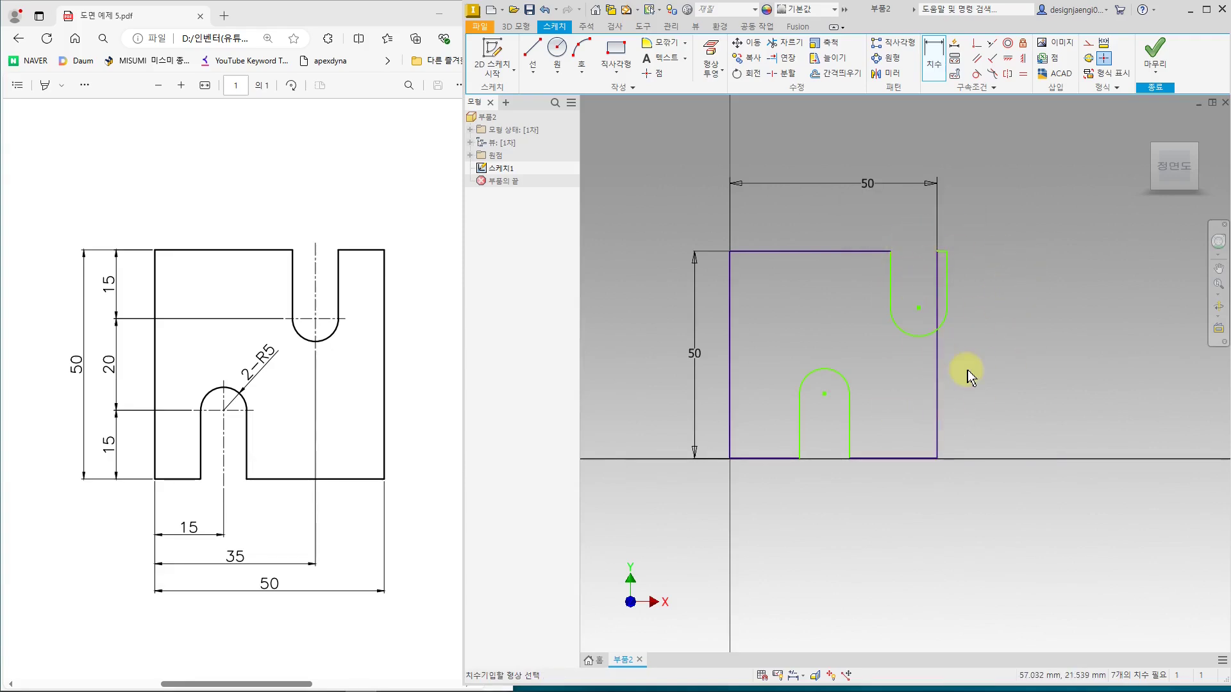
{"action": "key", "text": "Escape"}
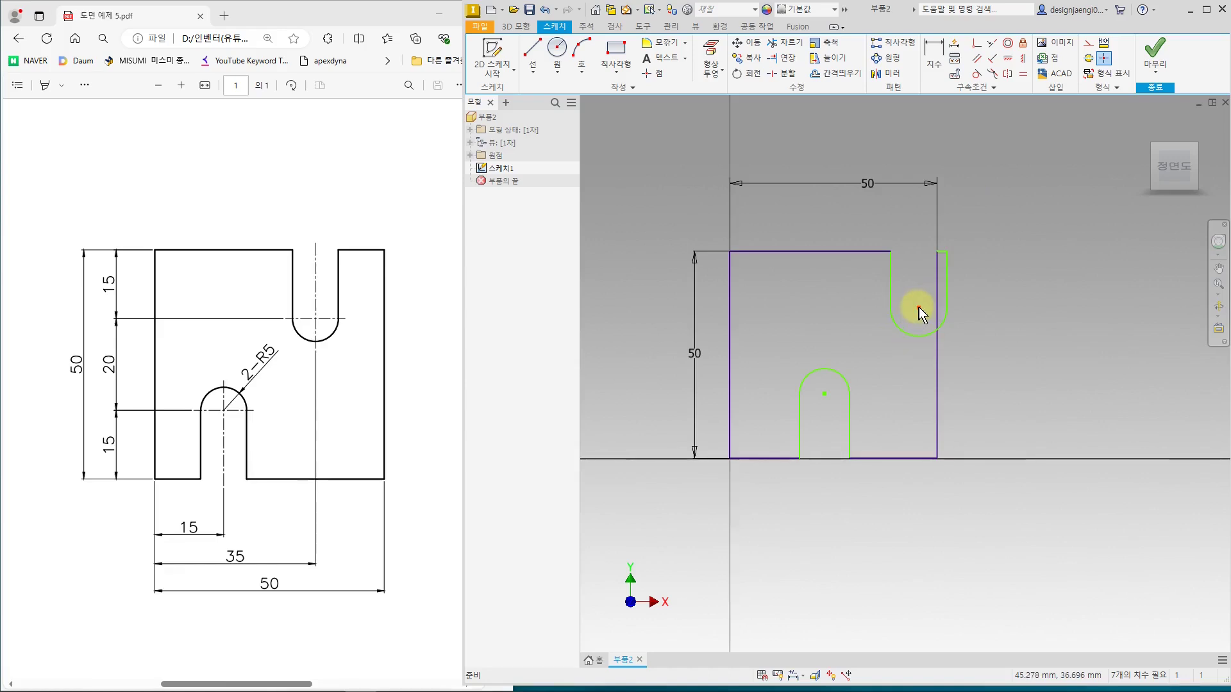
Reposition the upper slot's sides freehand so the whole slot lies inside the plate's right edge.
{"action": "left_click_drag", "start_coordinate": [917, 307], "coordinate": [915, 276]}
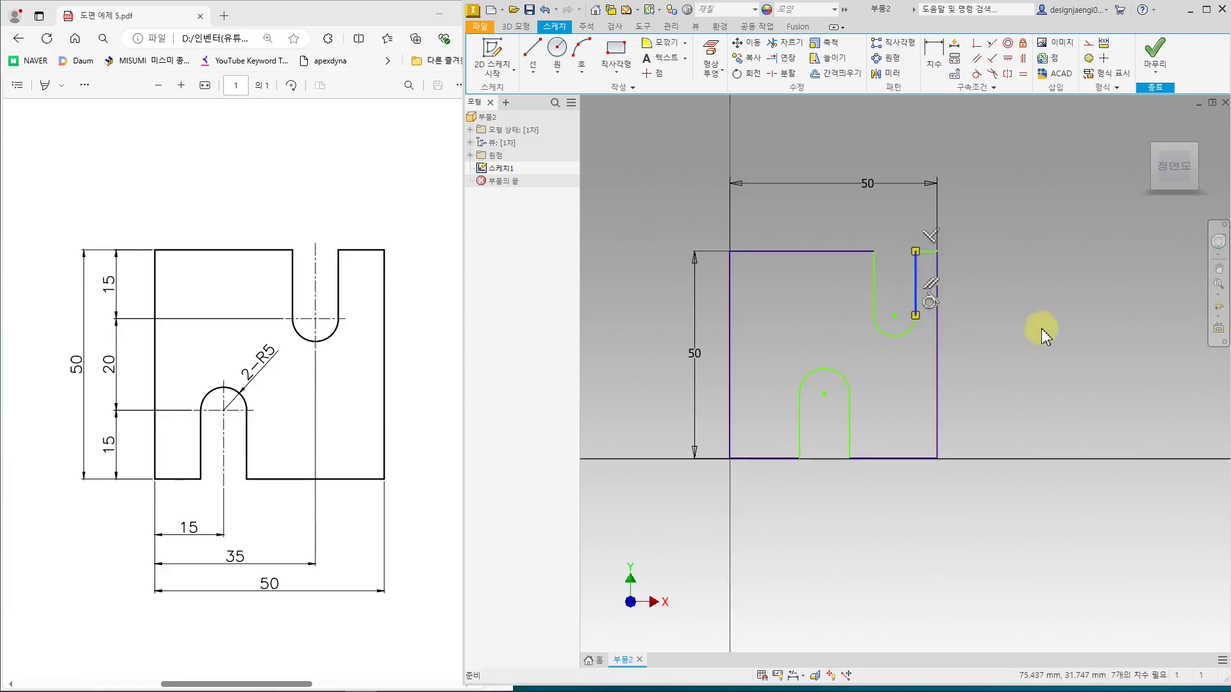
{"action": "left_click", "coordinate": [947, 356]}
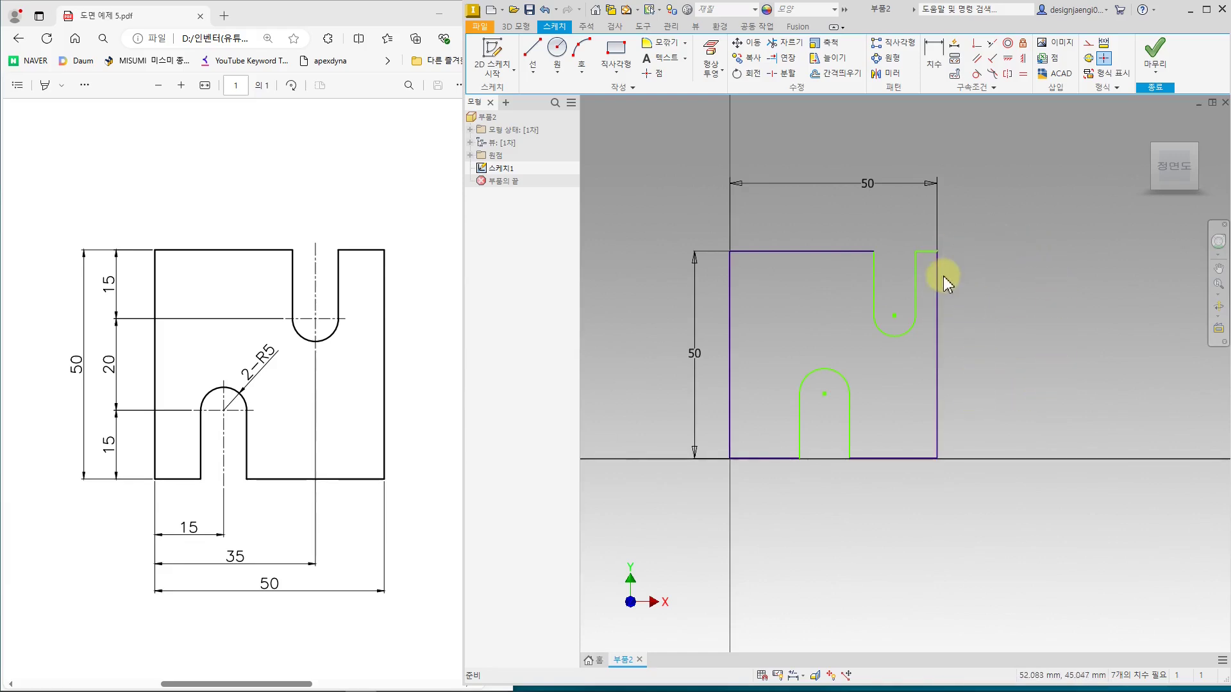
{"action": "left_click_drag", "start_coordinate": [874, 282], "coordinate": [857, 287]}
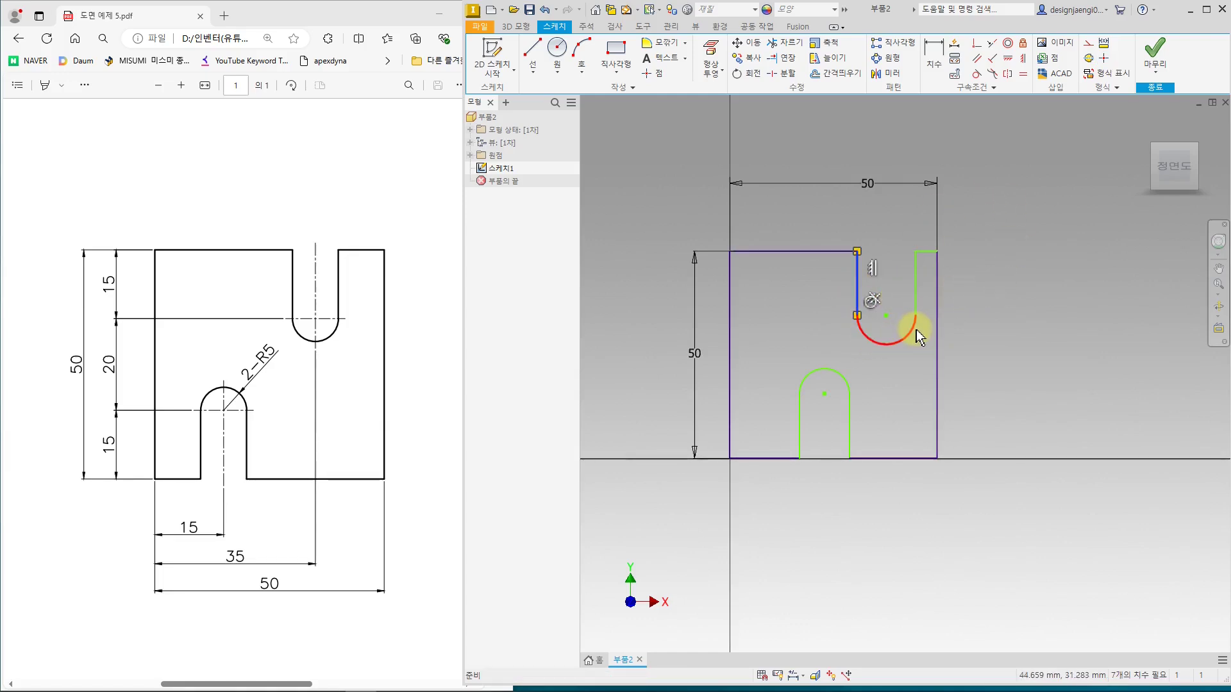
{"action": "key", "text": "Escape"}
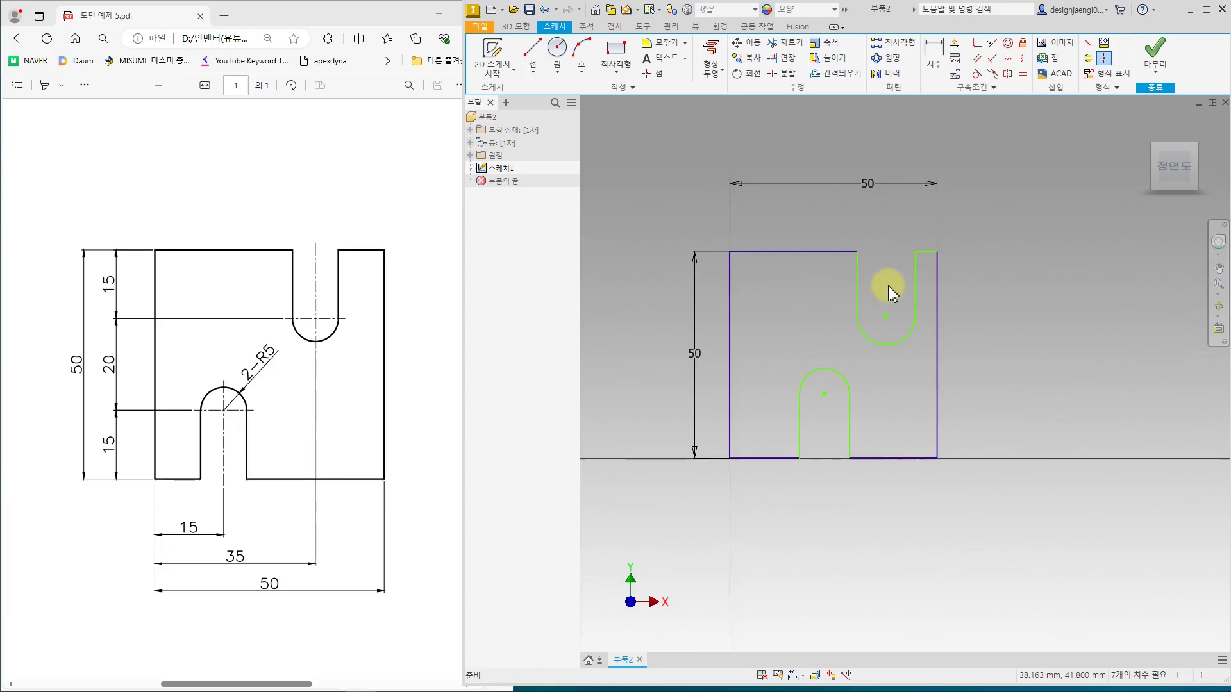
Dimension the lower slot's arc centre 15 mm from the left edge, placing the dimension below the plate.
{"action": "left_click", "coordinate": [934, 60]}
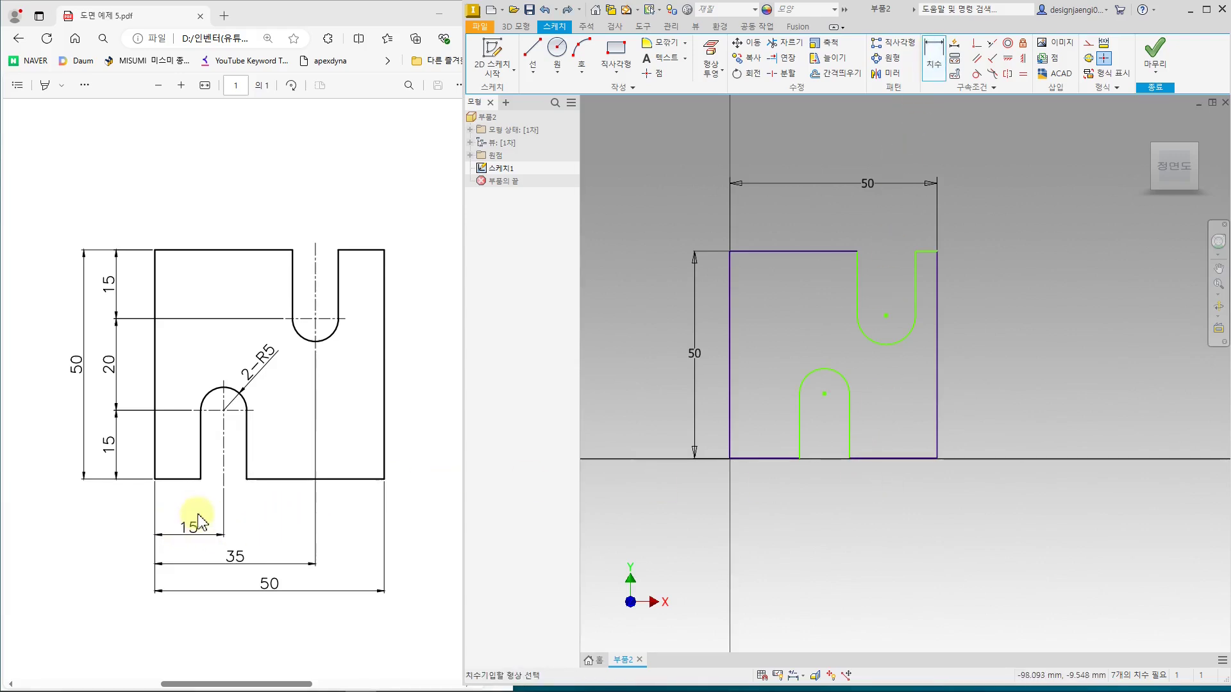
{"action": "left_click", "coordinate": [728, 430]}
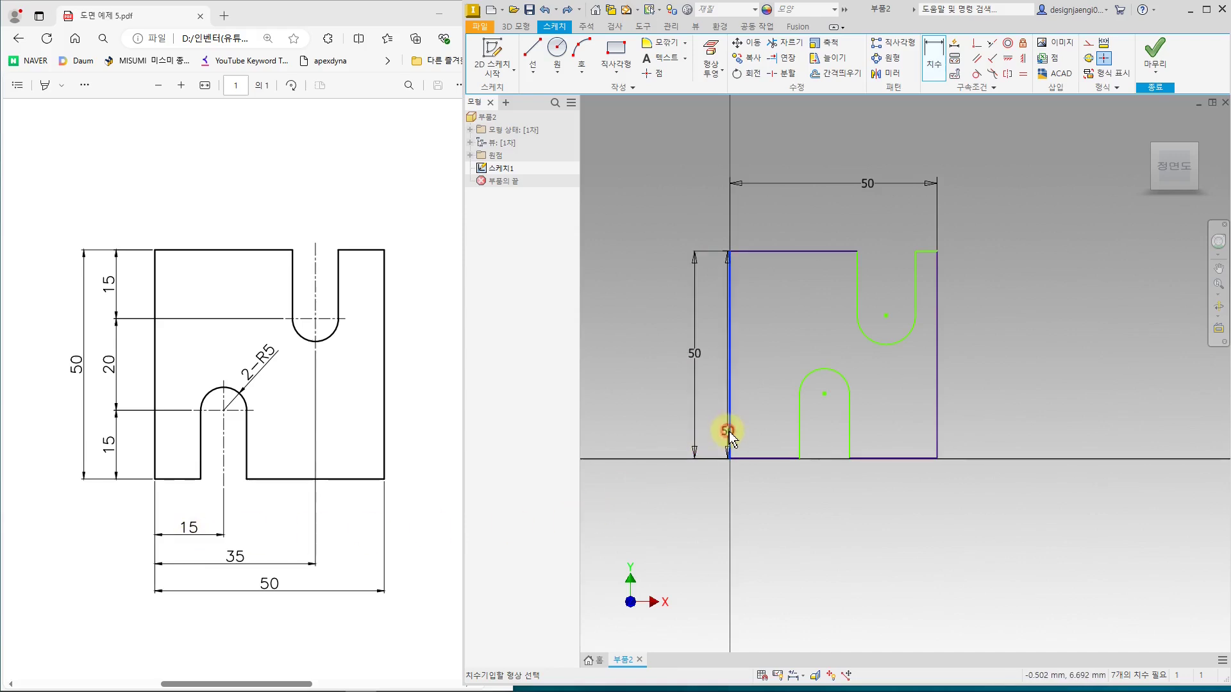
{"action": "left_click", "coordinate": [824, 394]}
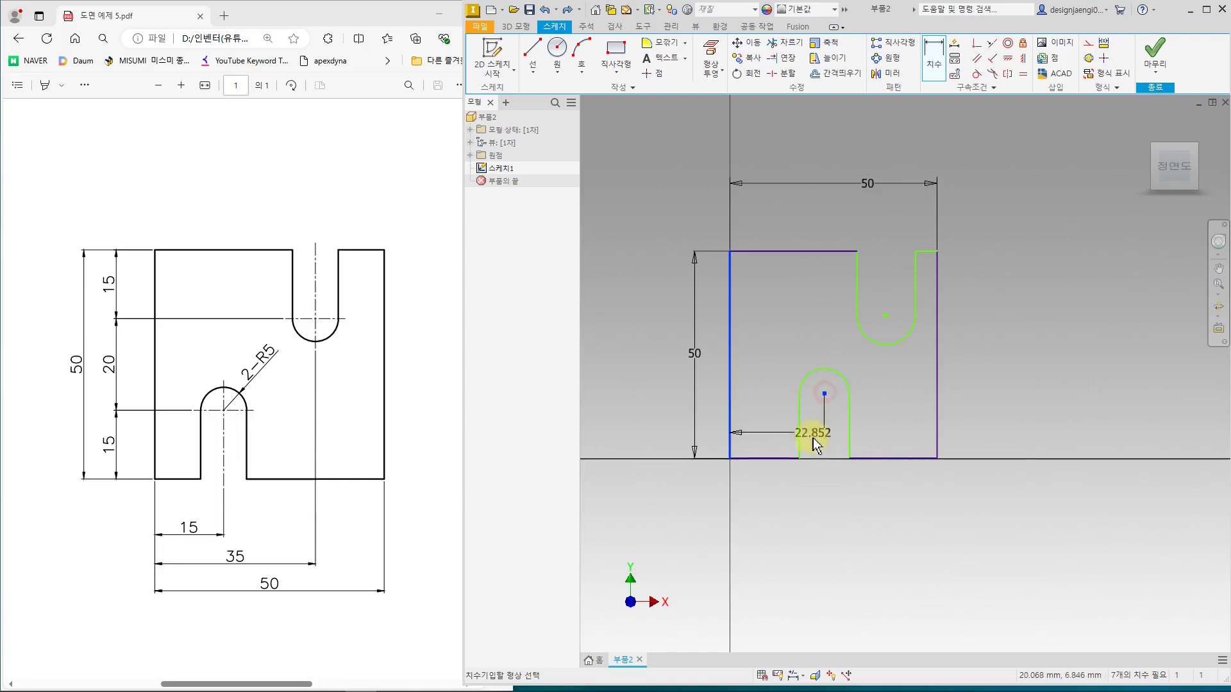
{"action": "left_click", "coordinate": [801, 502]}
{"action": "left_click", "coordinate": [798, 560]}
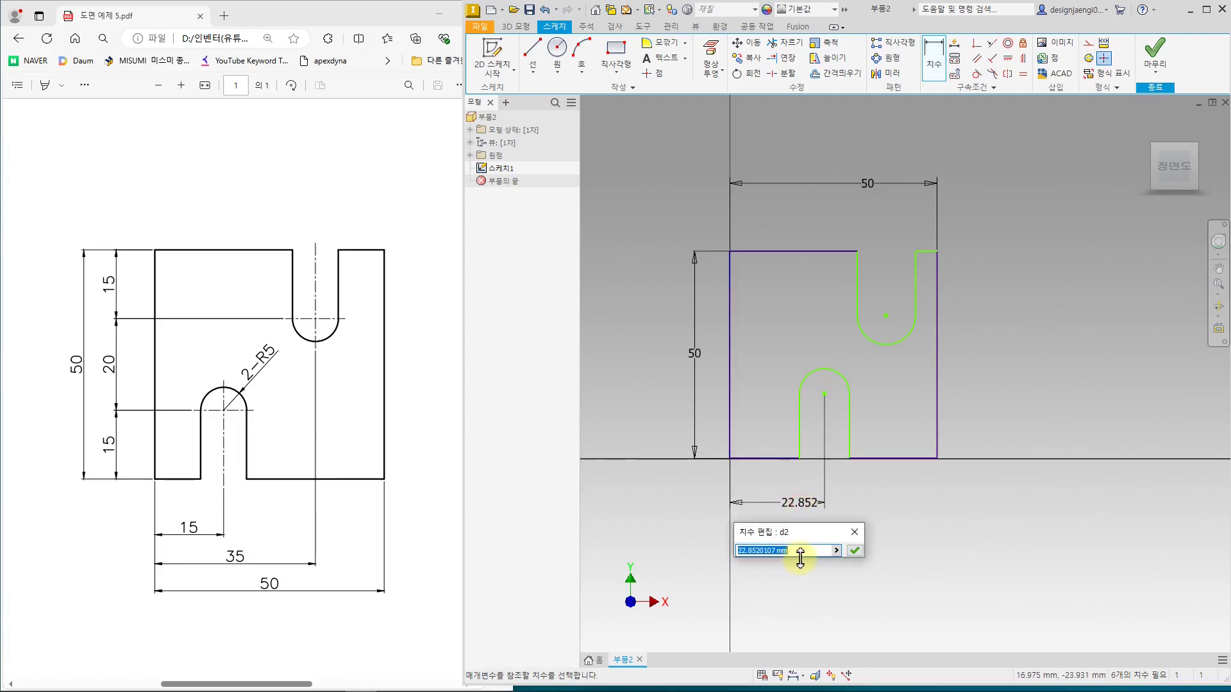
{"action": "type", "text": "15"}
{"action": "key", "text": "Return"}
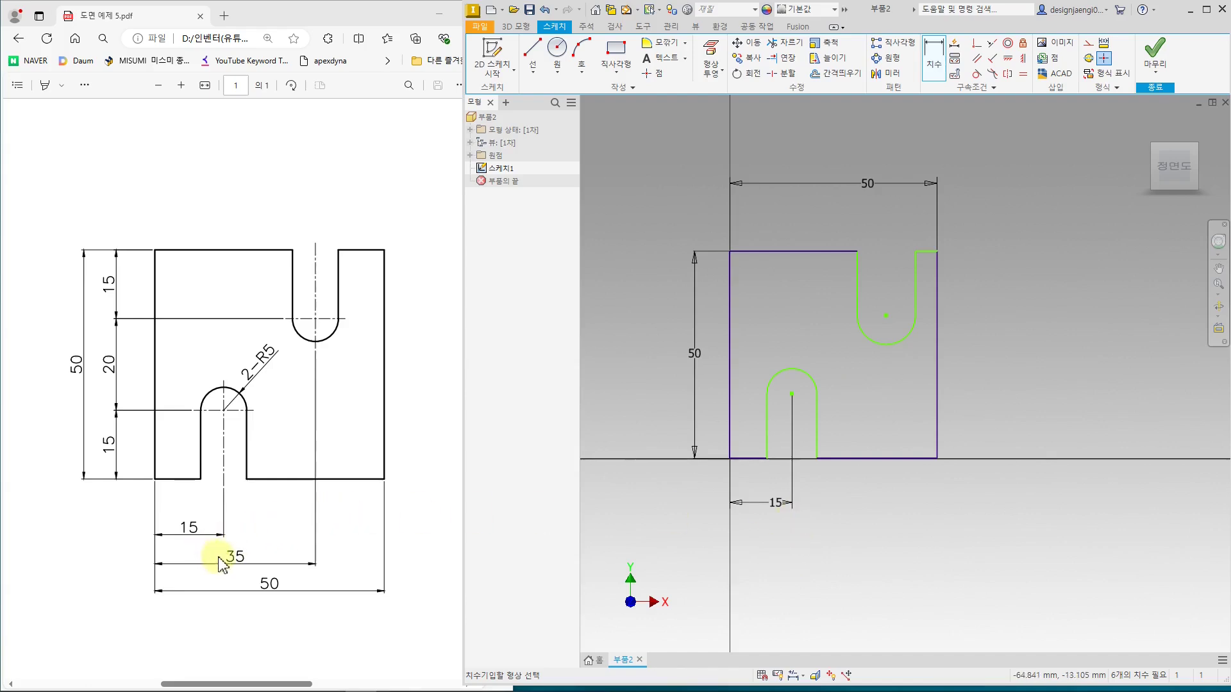
Dimension the upper slot's arc centre 35 mm from the left edge, placing the dimension above the plate.
{"action": "left_click", "coordinate": [730, 261]}
{"action": "left_click", "coordinate": [885, 316]}
{"action": "left_click", "coordinate": [862, 213]}
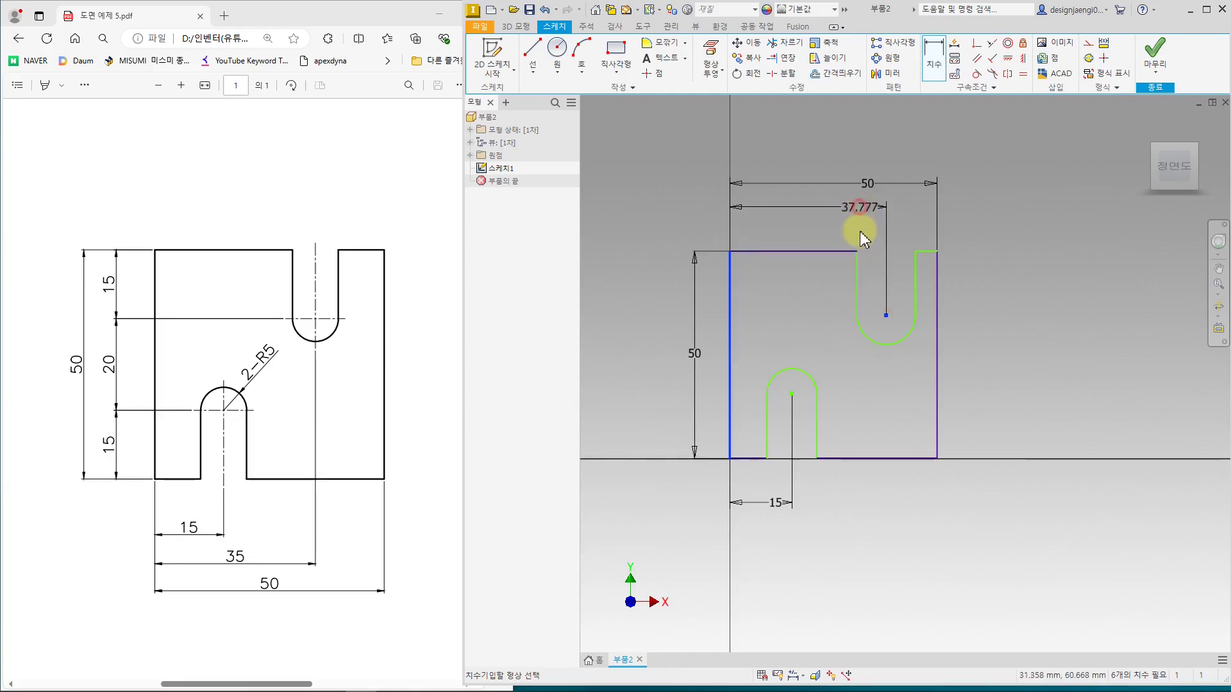
{"action": "type", "text": "35"}
{"action": "key", "text": "Return"}
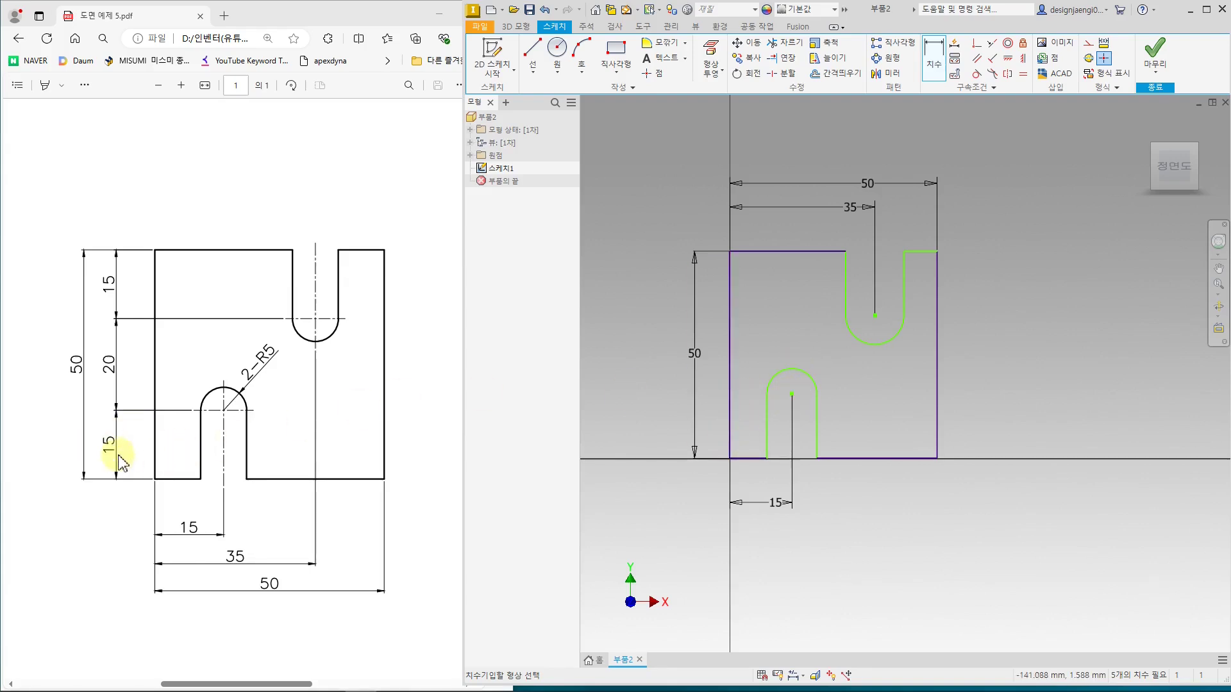
Dimension the lower slot's arc centre 15 mm above the bottom edge, placing the dimension beside the left edge.
{"action": "left_click", "coordinate": [792, 394]}
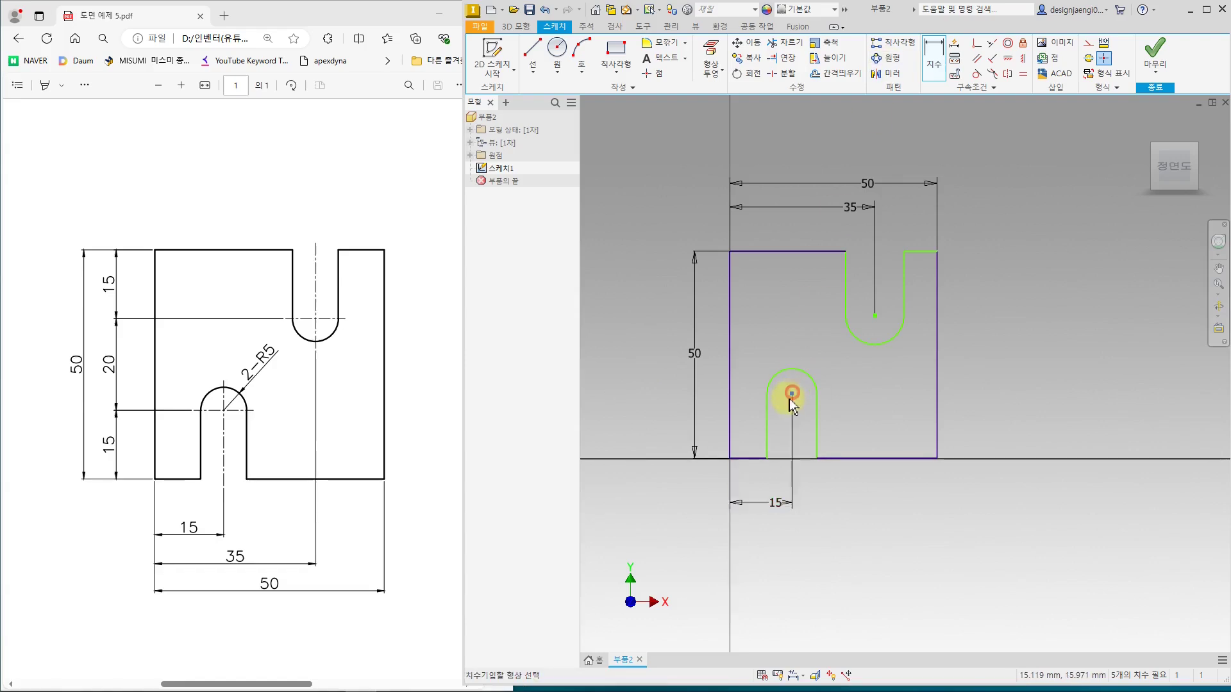
{"action": "left_click", "coordinate": [743, 459]}
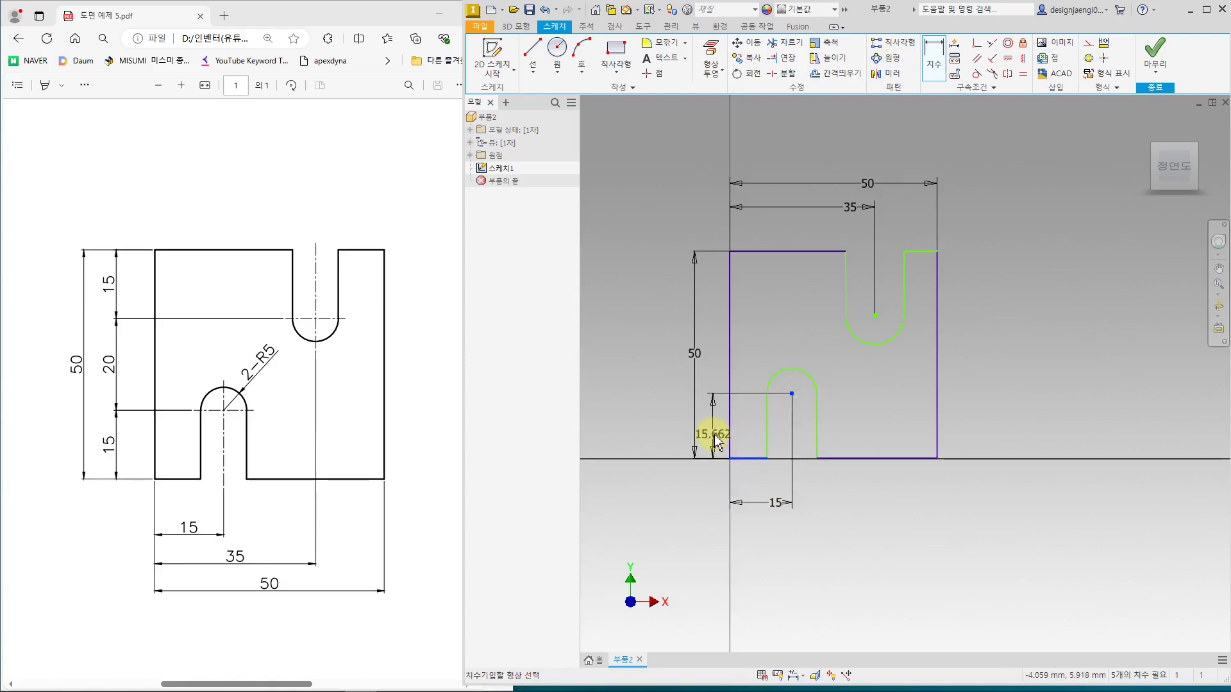
{"action": "left_click", "coordinate": [706, 468]}
{"action": "type", "text": "15"}
{"action": "key", "text": "Return"}
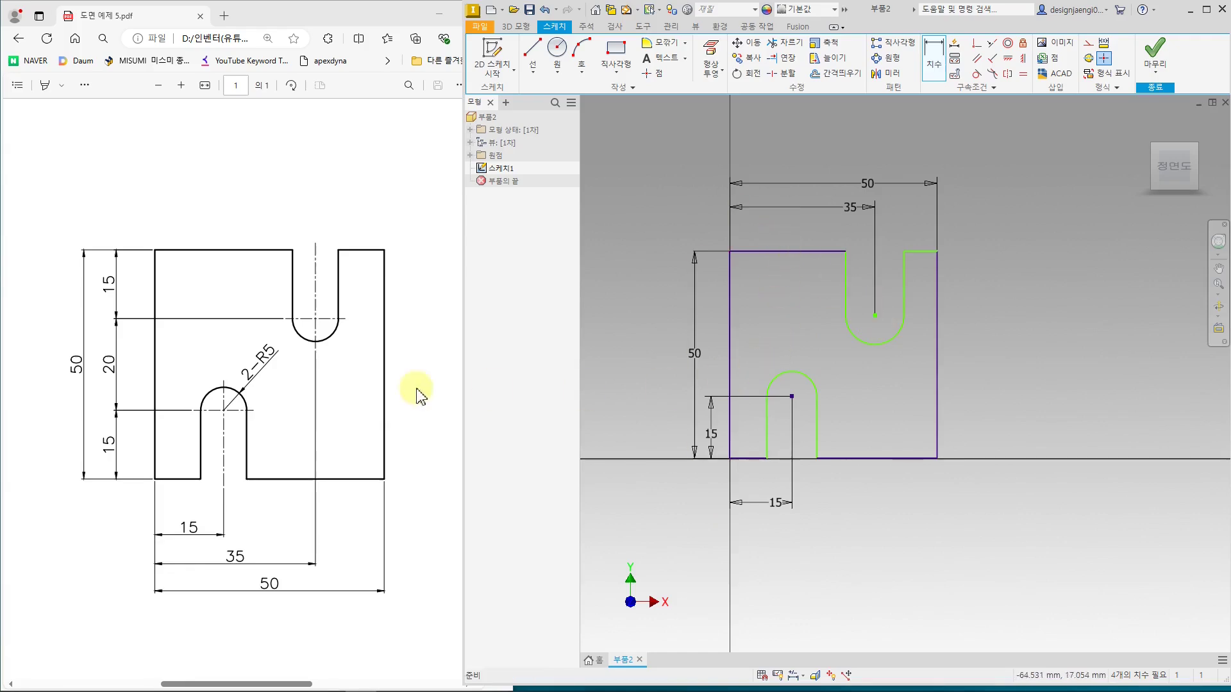
Switch to the PDF drawing and examine the 2-R5 callout together with the arcs and straight sides of both slots.
{"action": "left_click", "coordinate": [268, 401]}
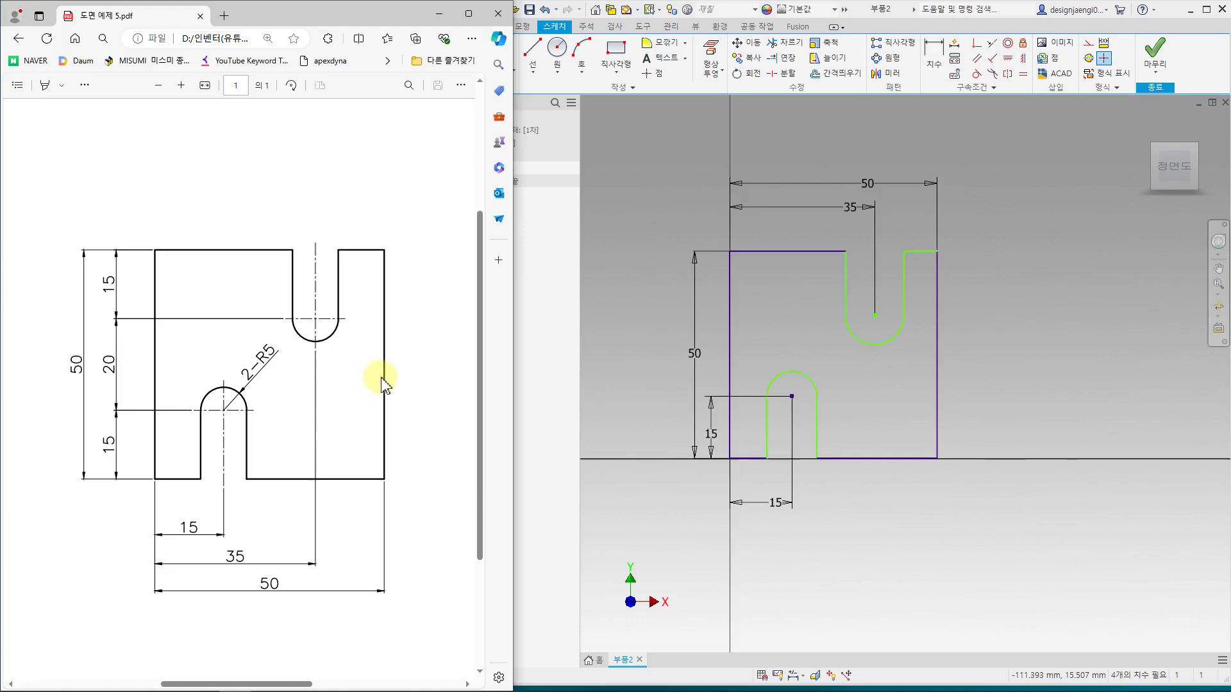
{"action": "mouse_move", "coordinate": [228, 330]}
{"action": "left_mouse_down"}
{"action": "mouse_move", "coordinate": [281, 386]}
{"action": "mouse_move", "coordinate": [232, 367]}
{"action": "mouse_move", "coordinate": [257, 384]}
{"action": "left_mouse_up"}
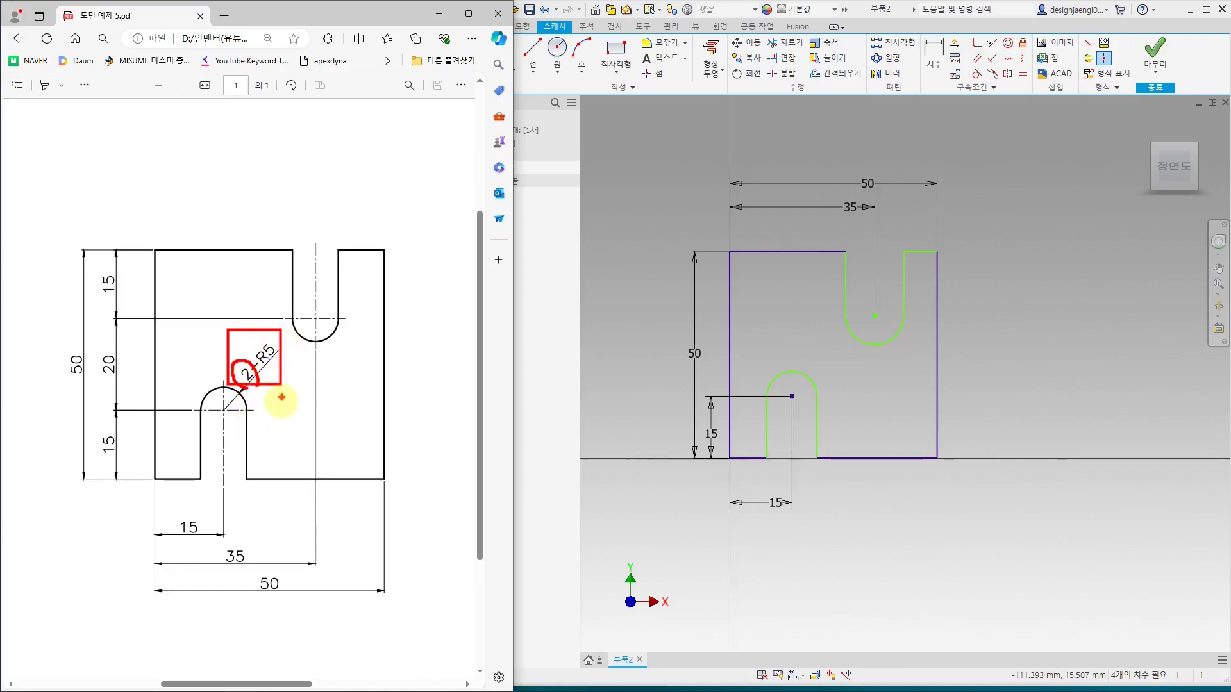
{"action": "mouse_move", "coordinate": [310, 359]}
{"action": "left_mouse_down"}
{"action": "mouse_move", "coordinate": [319, 342]}
{"action": "mouse_move", "coordinate": [324, 356]}
{"action": "left_mouse_up"}
{"action": "left_click_drag", "start_coordinate": [206, 375], "coordinate": [233, 353]}
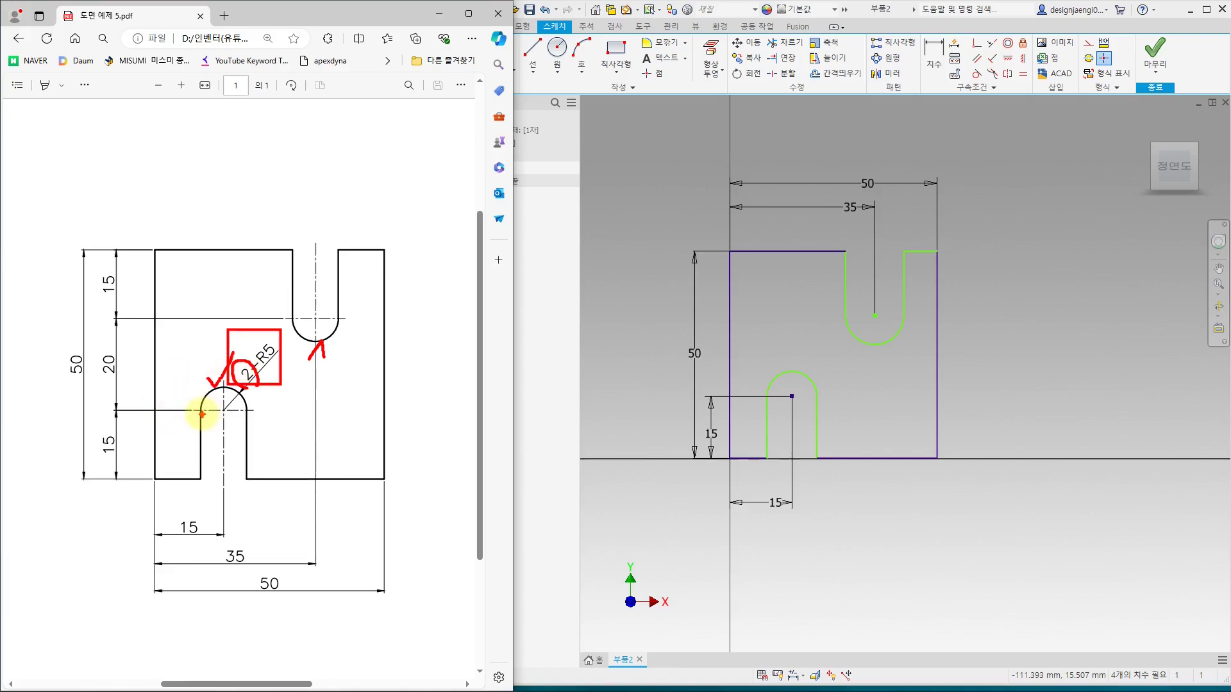
{"action": "left_click_drag", "start_coordinate": [201, 414], "coordinate": [200, 478]}
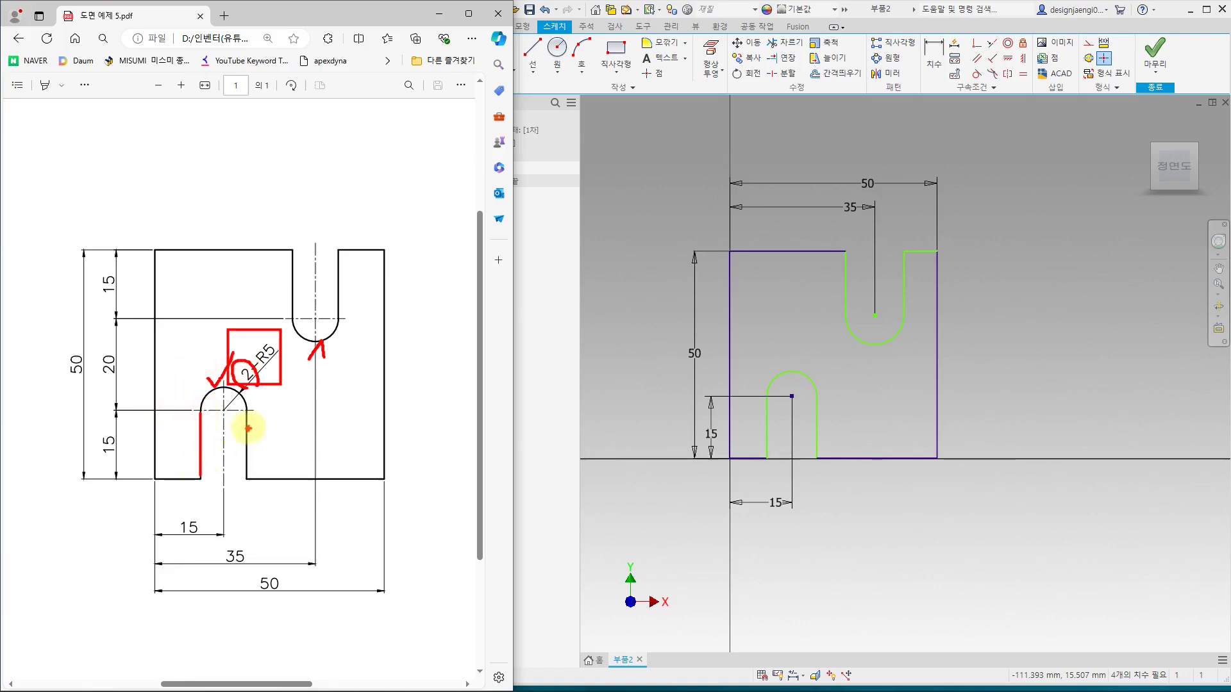
{"action": "left_click_drag", "start_coordinate": [244, 414], "coordinate": [244, 477]}
{"action": "mouse_move", "coordinate": [291, 262]}
{"action": "left_mouse_down"}
{"action": "mouse_move", "coordinate": [291, 251]}
{"action": "mouse_move", "coordinate": [292, 314]}
{"action": "left_mouse_up"}
{"action": "left_click_drag", "start_coordinate": [341, 247], "coordinate": [342, 314]}
{"action": "left_click_drag", "start_coordinate": [239, 401], "coordinate": [329, 338]}
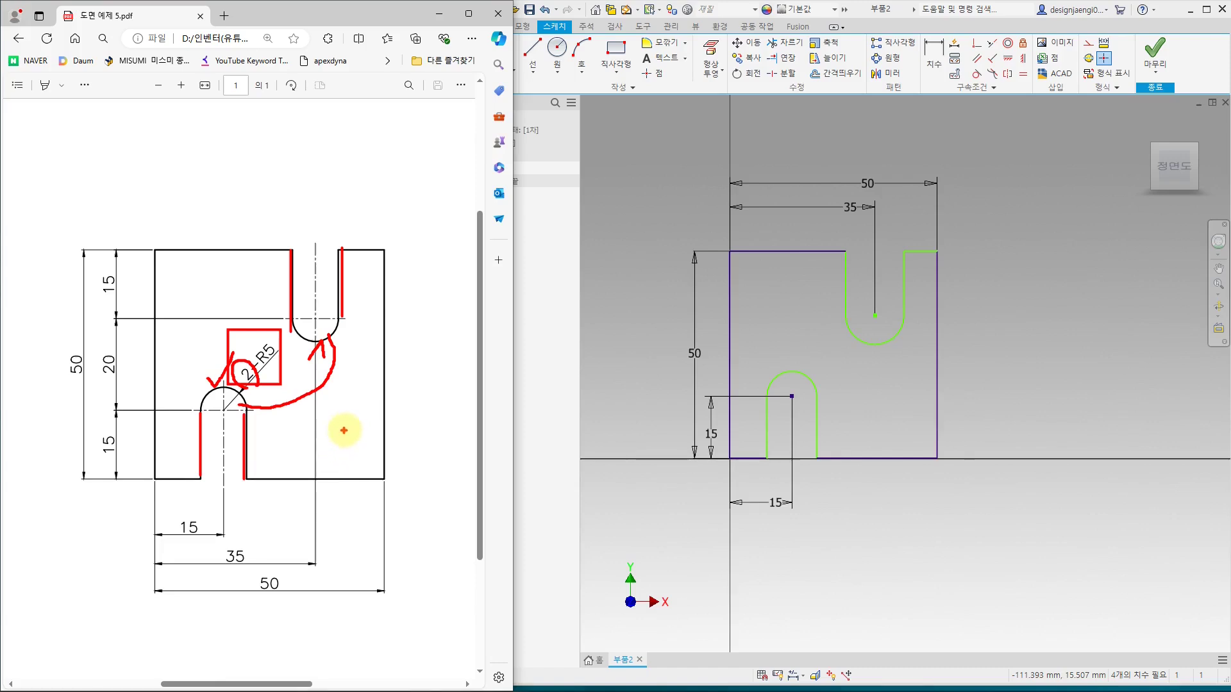
{"action": "key", "text": "Escape"}
Return to the Inventor sketch and apply an Equal constraint between the lower and upper slot arcs.
{"action": "left_click", "coordinate": [961, 305]}
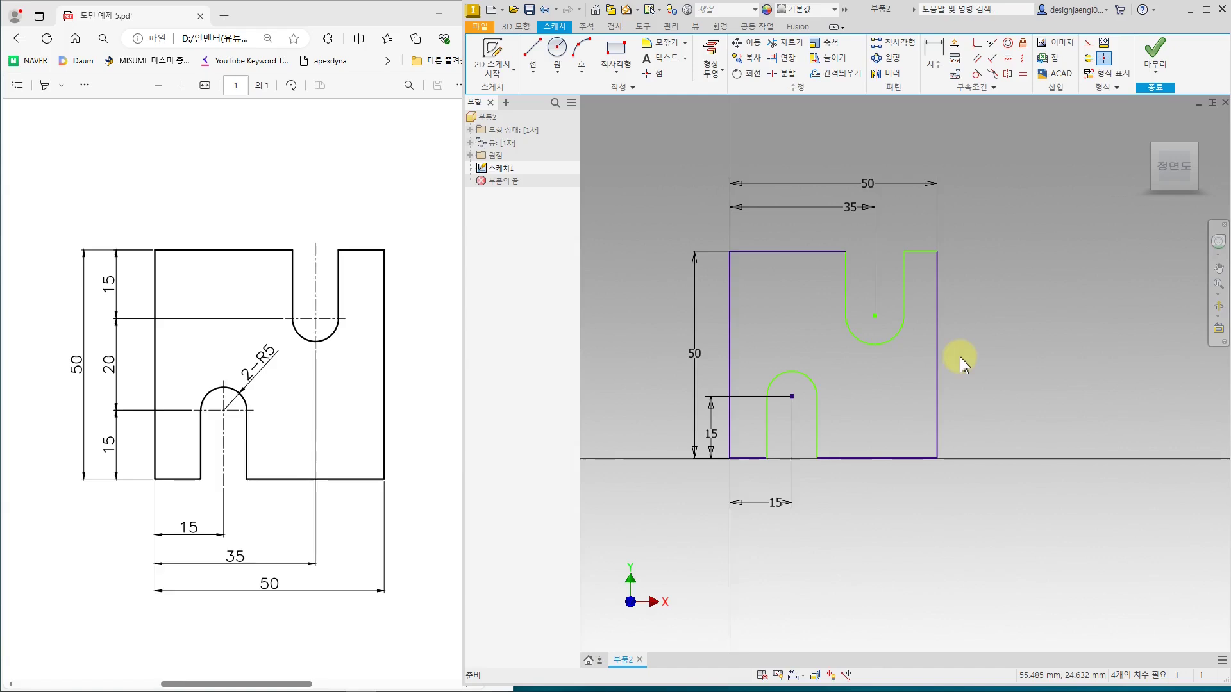
{"action": "left_click", "coordinate": [1023, 74]}
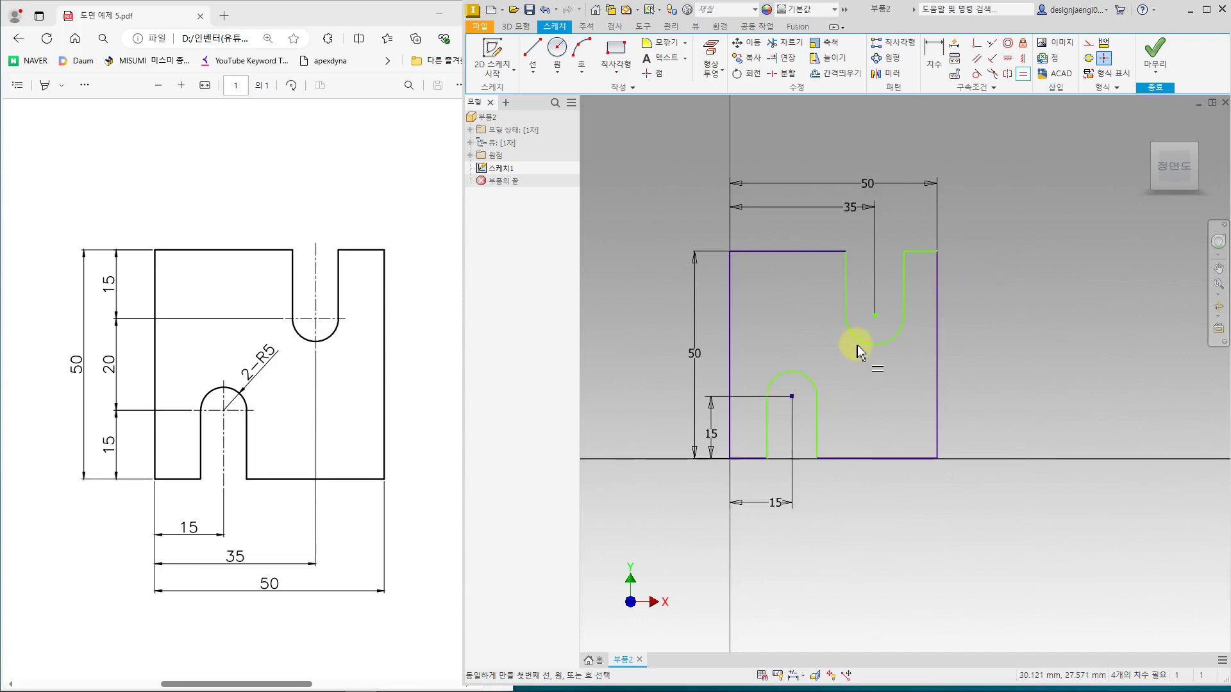
{"action": "left_click", "coordinate": [807, 377]}
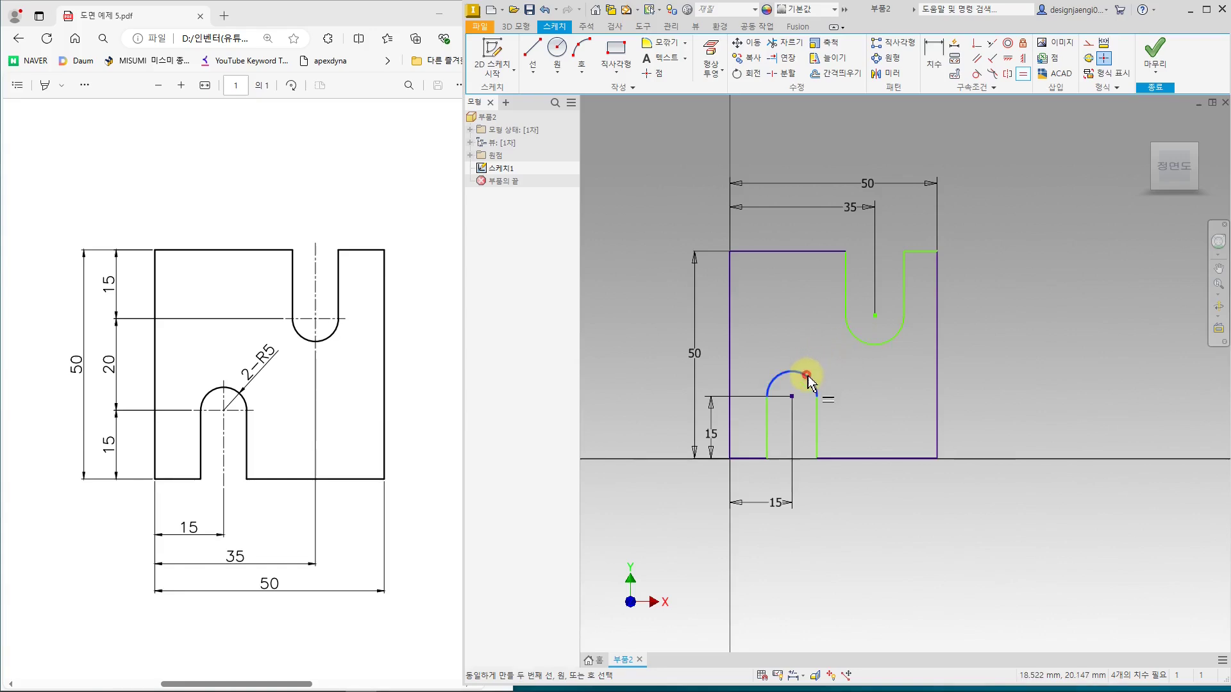
{"action": "left_click", "coordinate": [859, 343]}
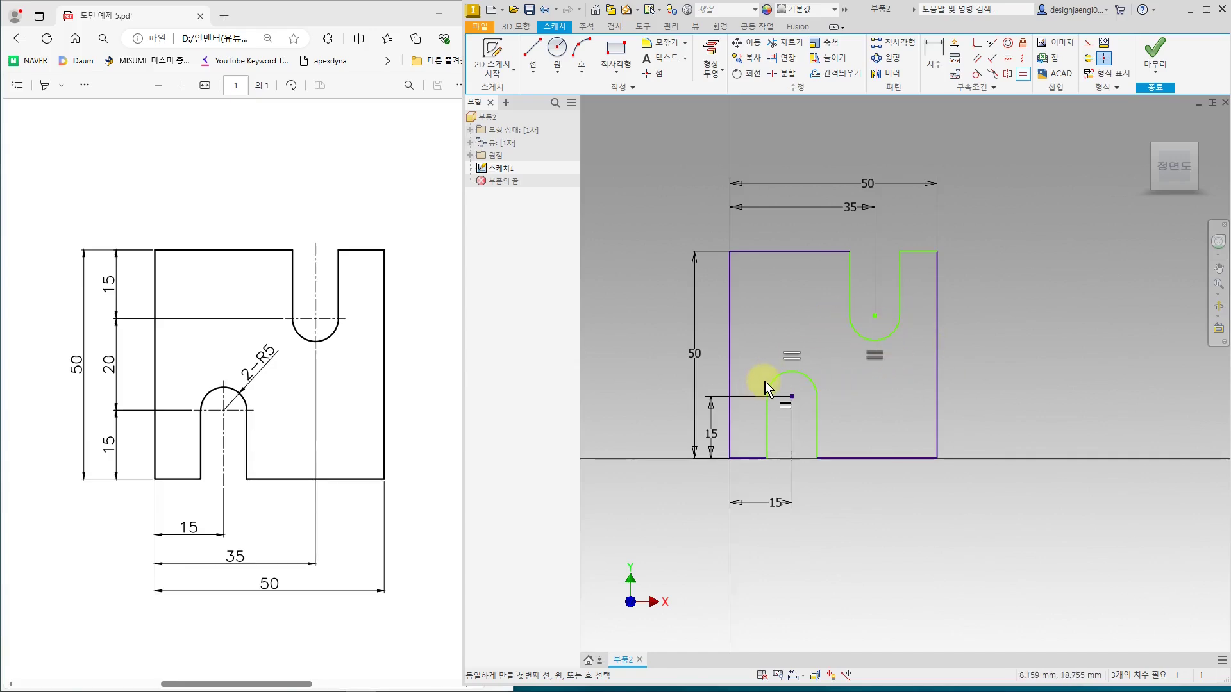
Apply Equal constraints between the left sides of the lower and upper slots, and between both straight sides of the upper slot.
{"action": "left_click", "coordinate": [767, 425]}
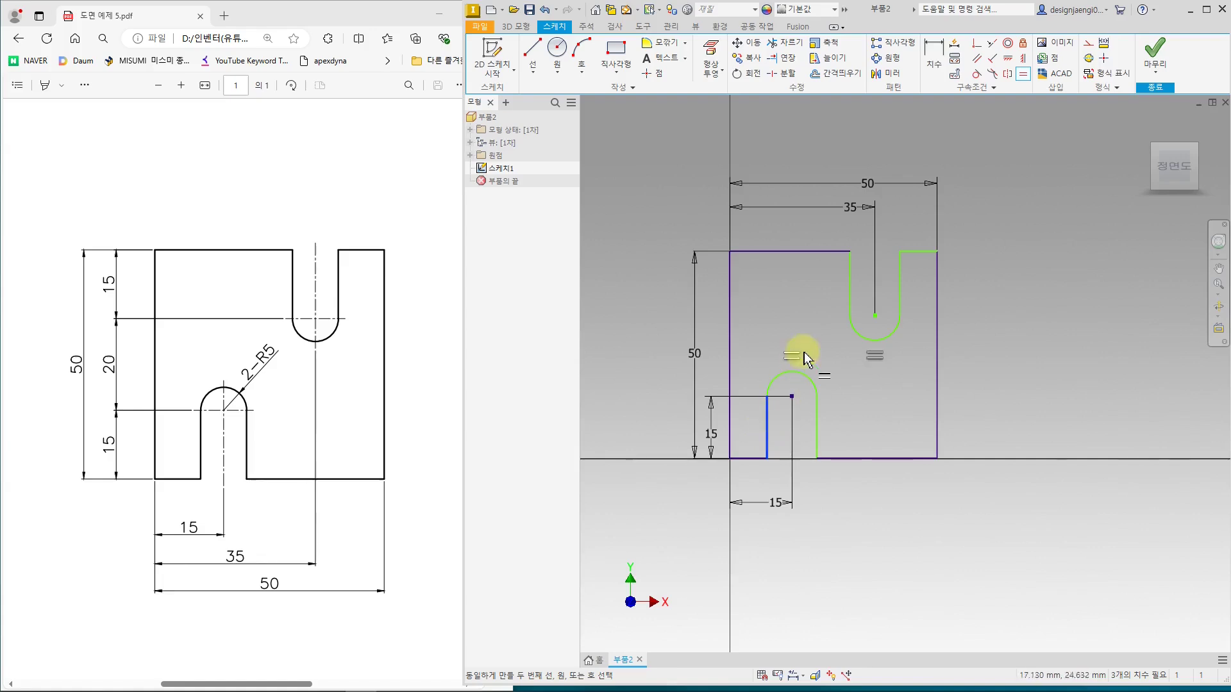
{"action": "left_click", "coordinate": [850, 292]}
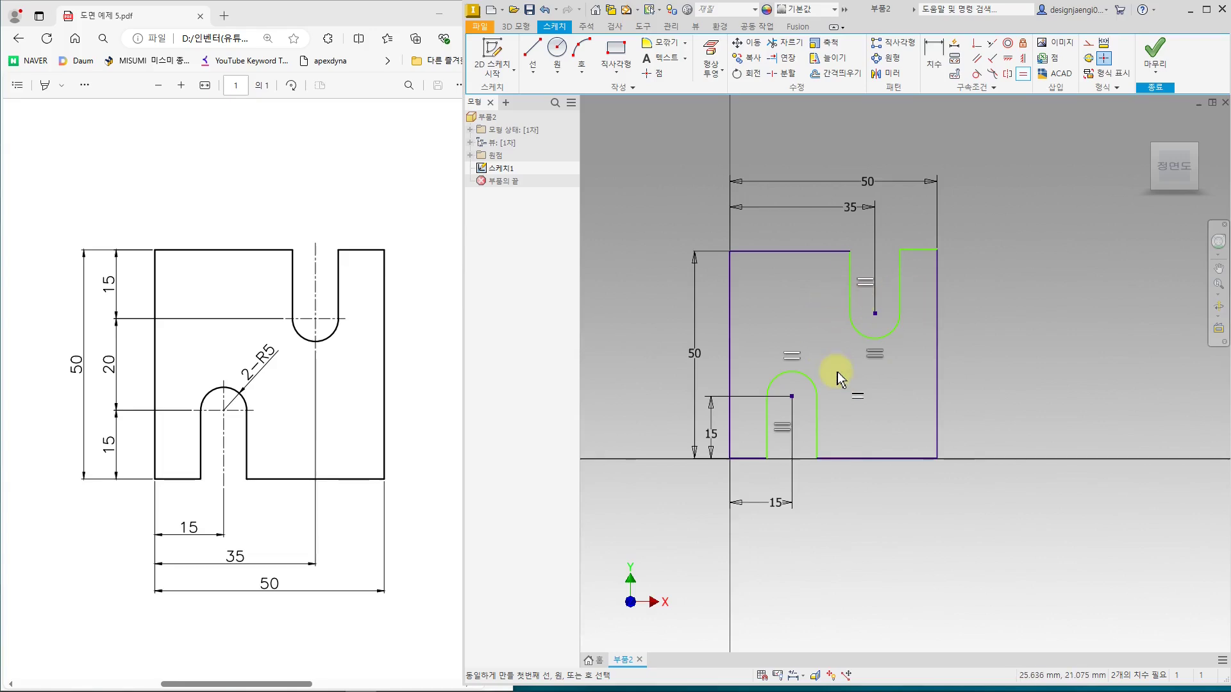
{"action": "left_click", "coordinate": [848, 291]}
{"action": "left_click", "coordinate": [902, 300]}
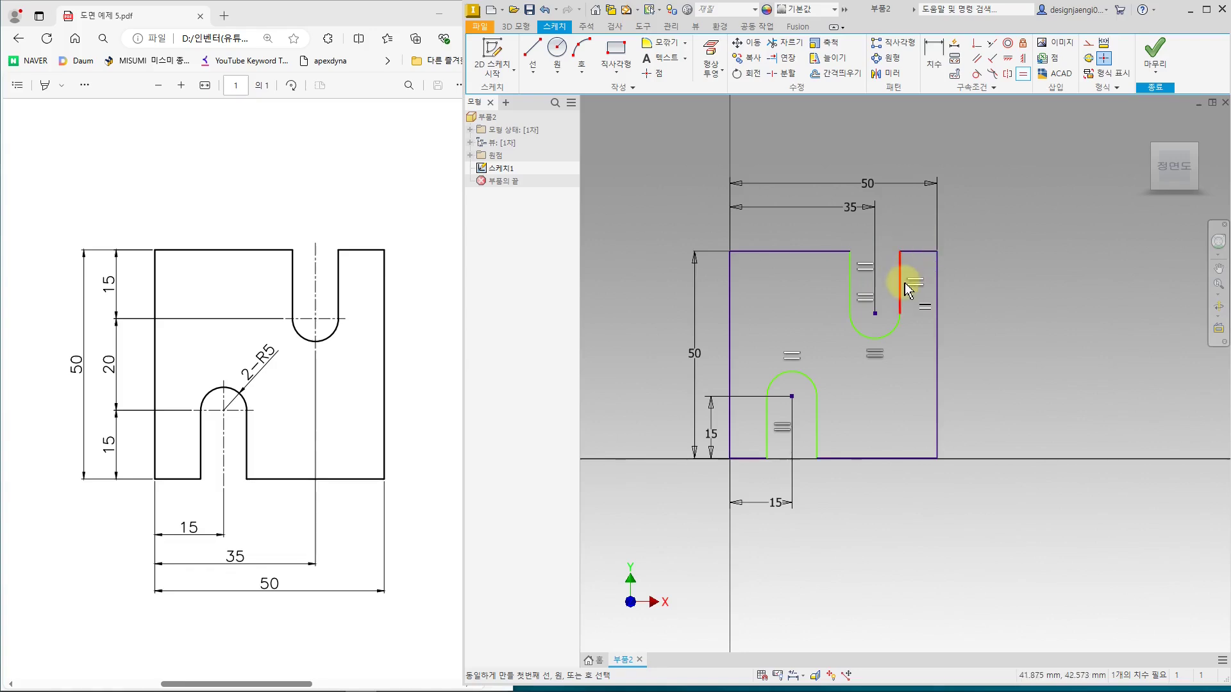
{"action": "left_click", "coordinate": [853, 282]}
{"action": "left_click", "coordinate": [897, 282]}
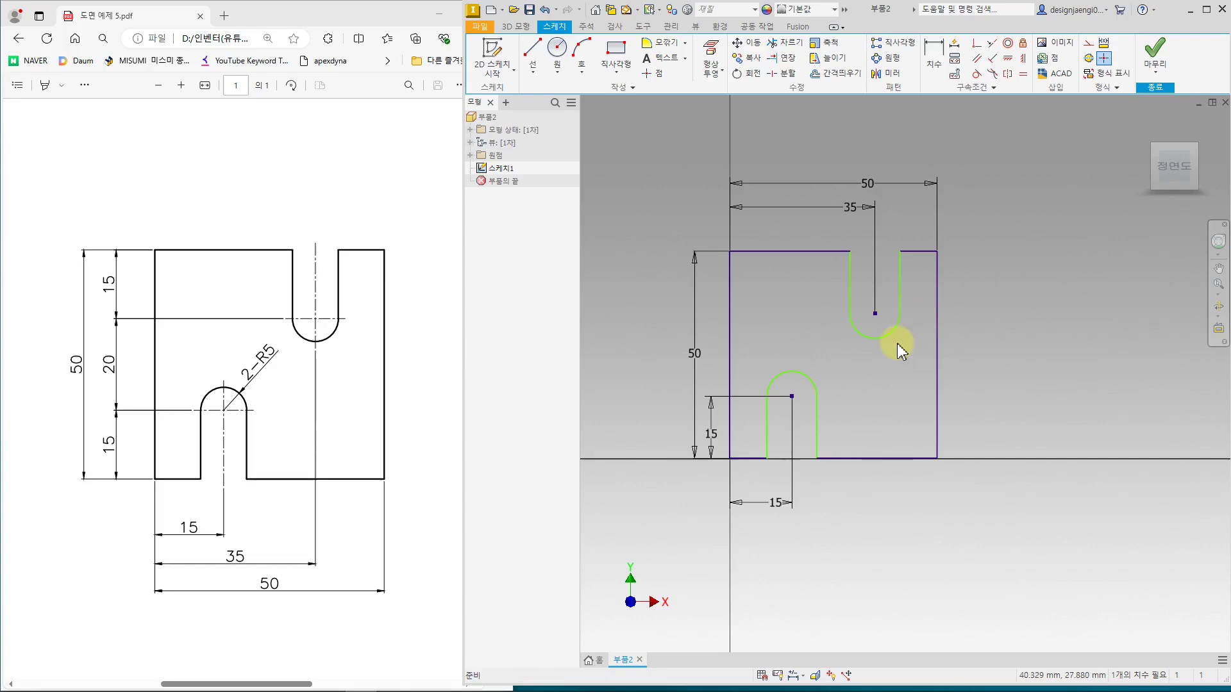
Add a radius dimension of 5 mm to the lower slot's arc, placed above and beside it.
{"action": "left_click", "coordinate": [933, 56]}
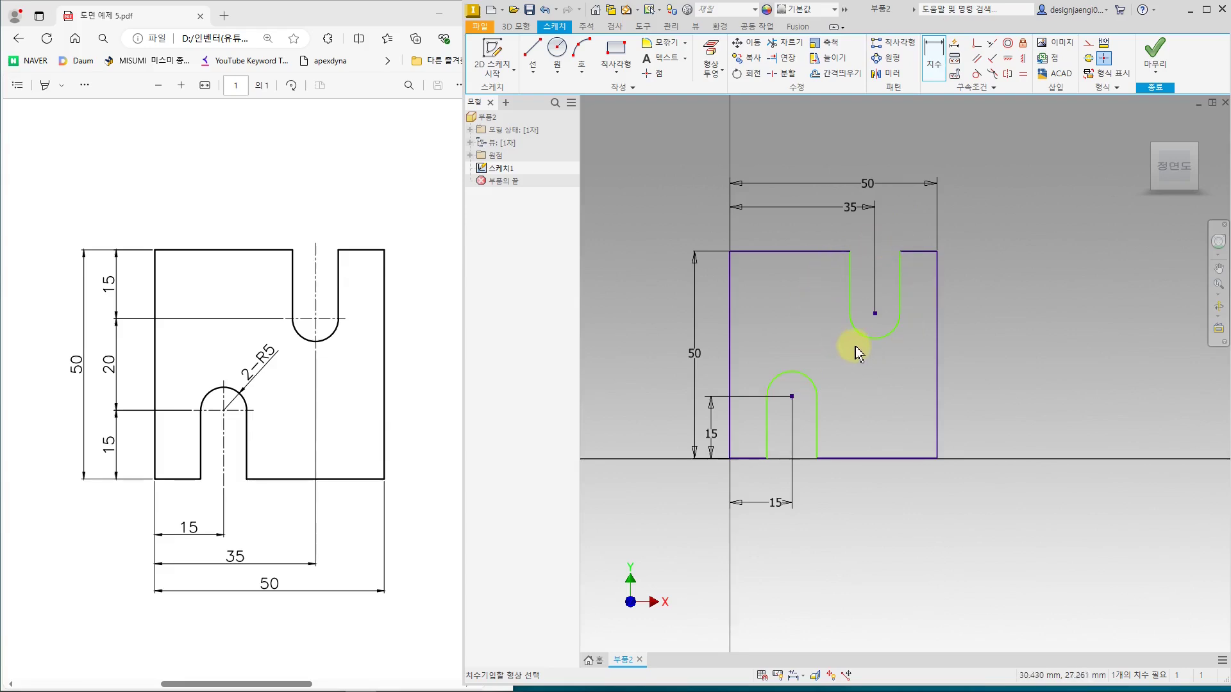
{"action": "left_click", "coordinate": [814, 384]}
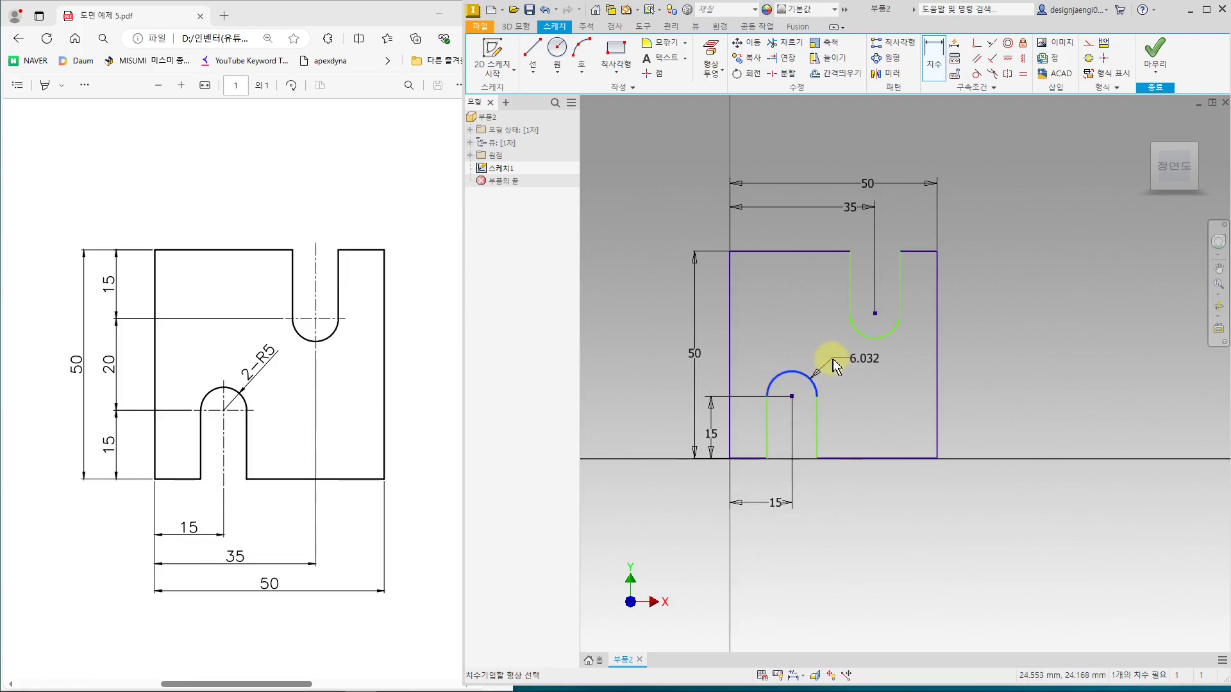
{"action": "left_click", "coordinate": [833, 365]}
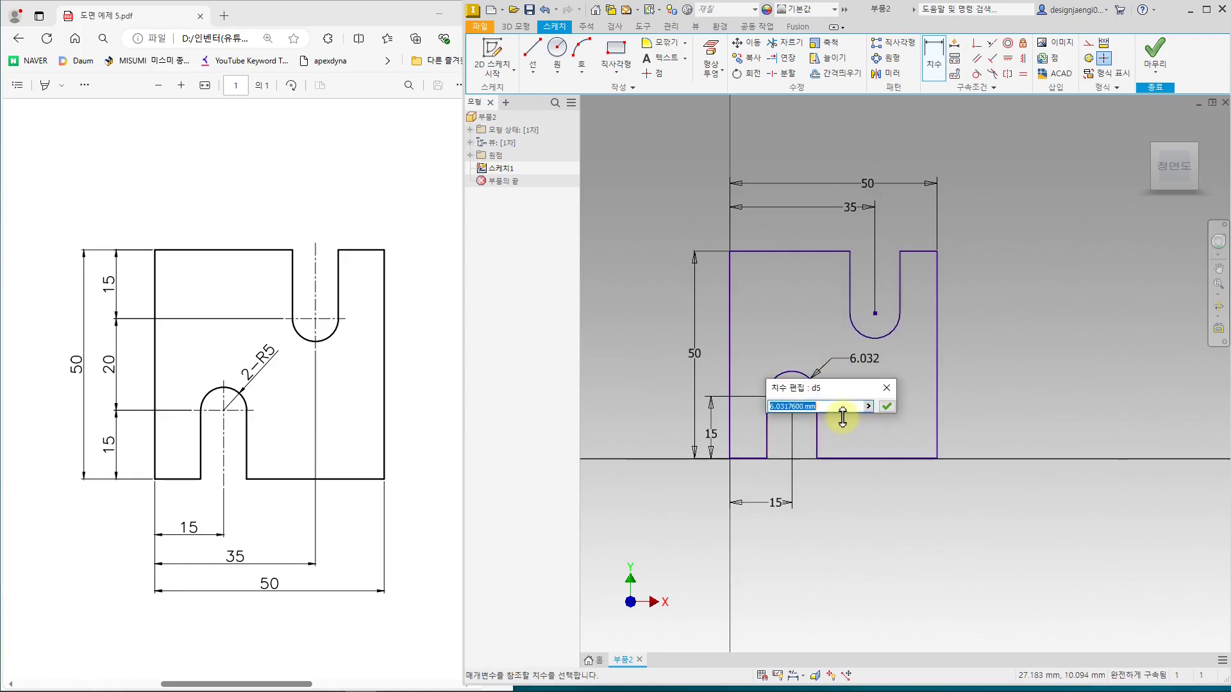
{"action": "type", "text": "5"}
{"action": "key", "text": "Return"}
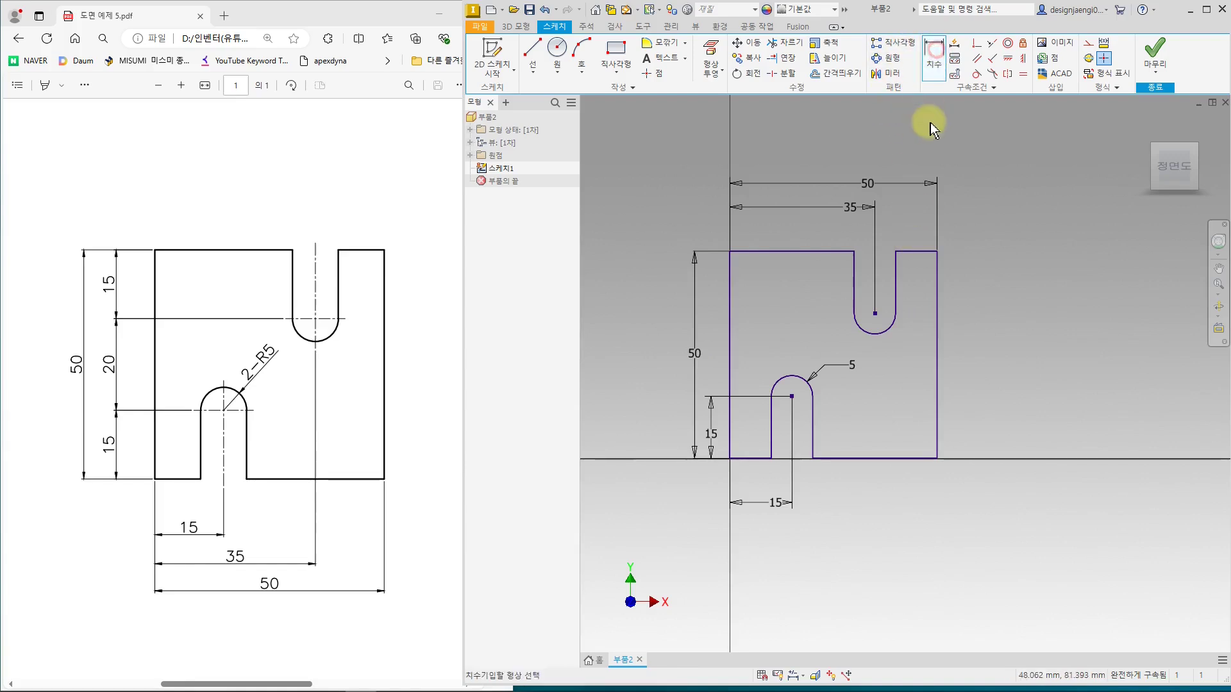
Check the upper slot's arc radius with a dimension preview and cancel without placing it.
{"action": "left_click", "coordinate": [940, 64]}
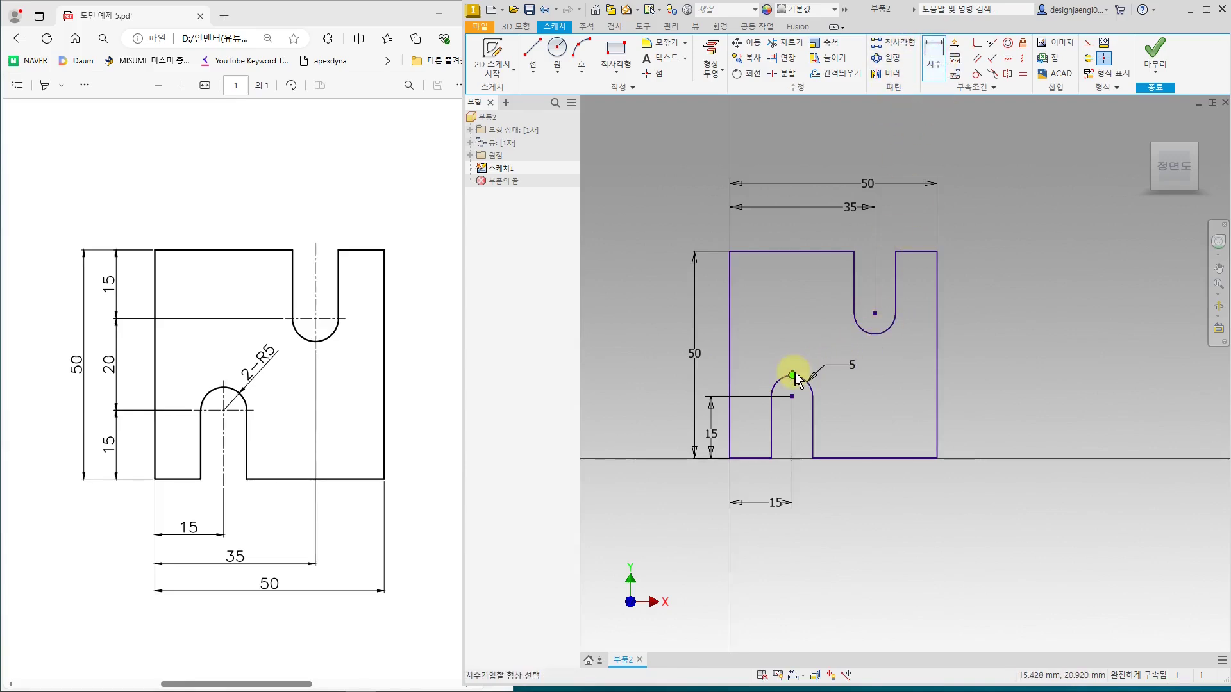
{"action": "left_click", "coordinate": [889, 330]}
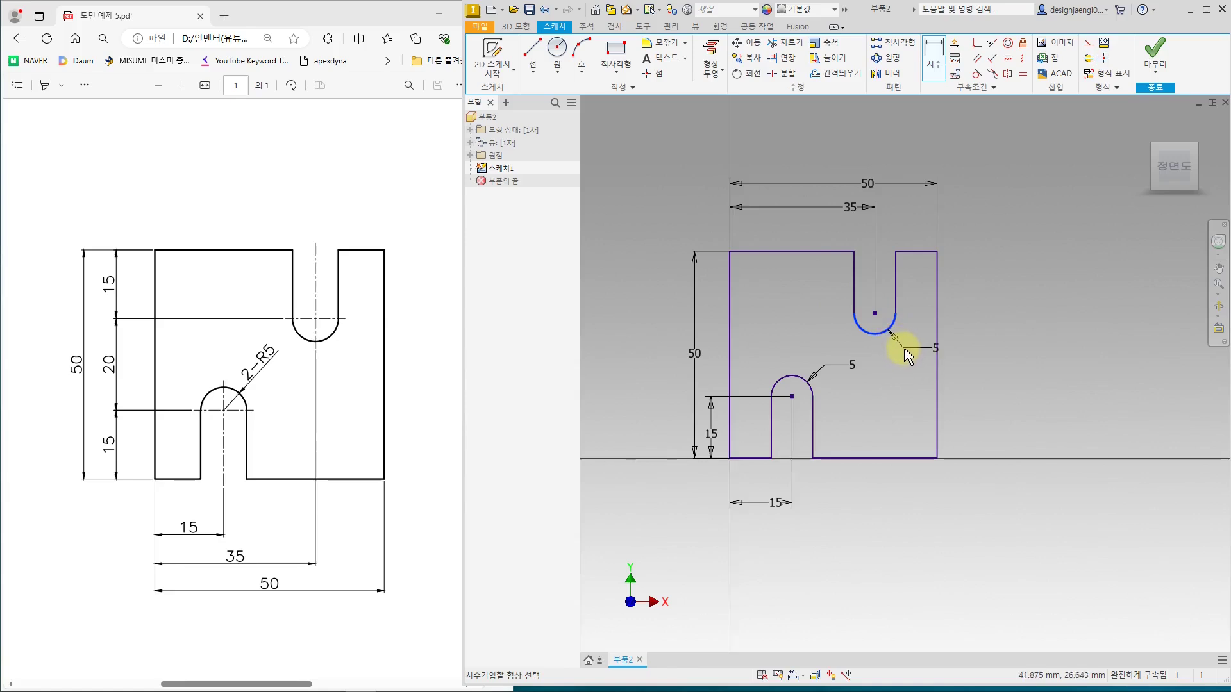
{"action": "key", "text": "Escape"}
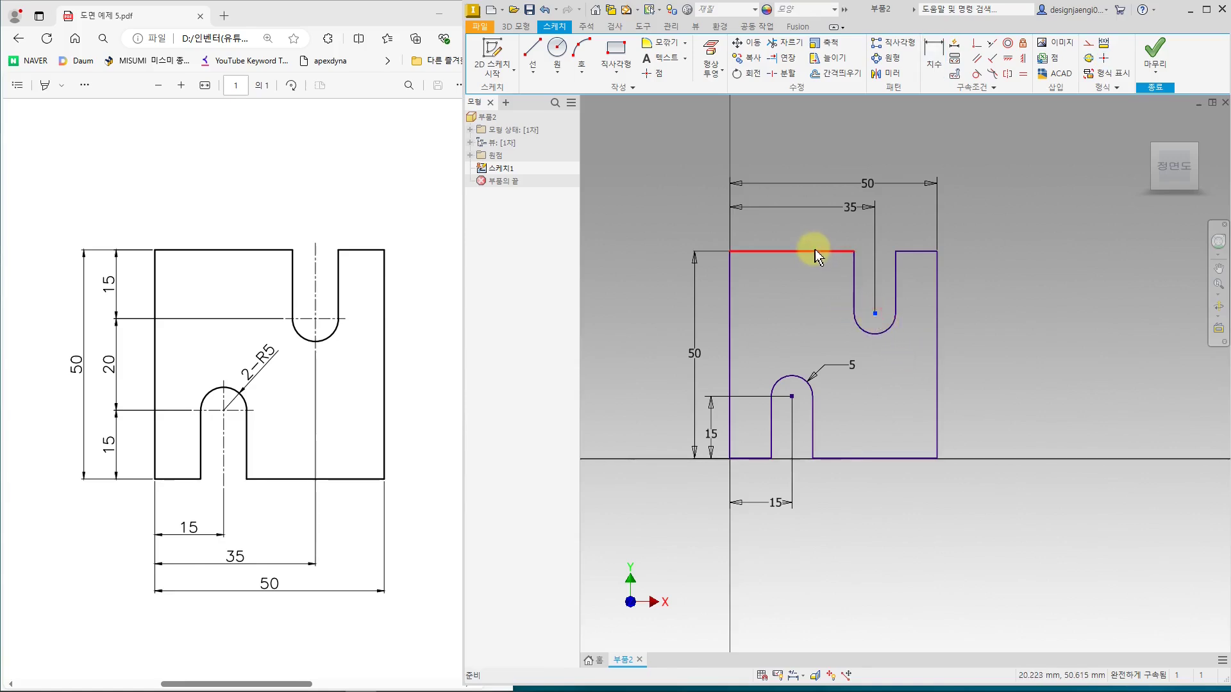
Check the vertical distance from the plate's upper edge to the upper slot's arc centre with a dimension preview, then cancel it.
{"action": "left_click", "coordinate": [933, 57]}
{"action": "left_click", "coordinate": [801, 248]}
{"action": "left_click", "coordinate": [875, 313]}
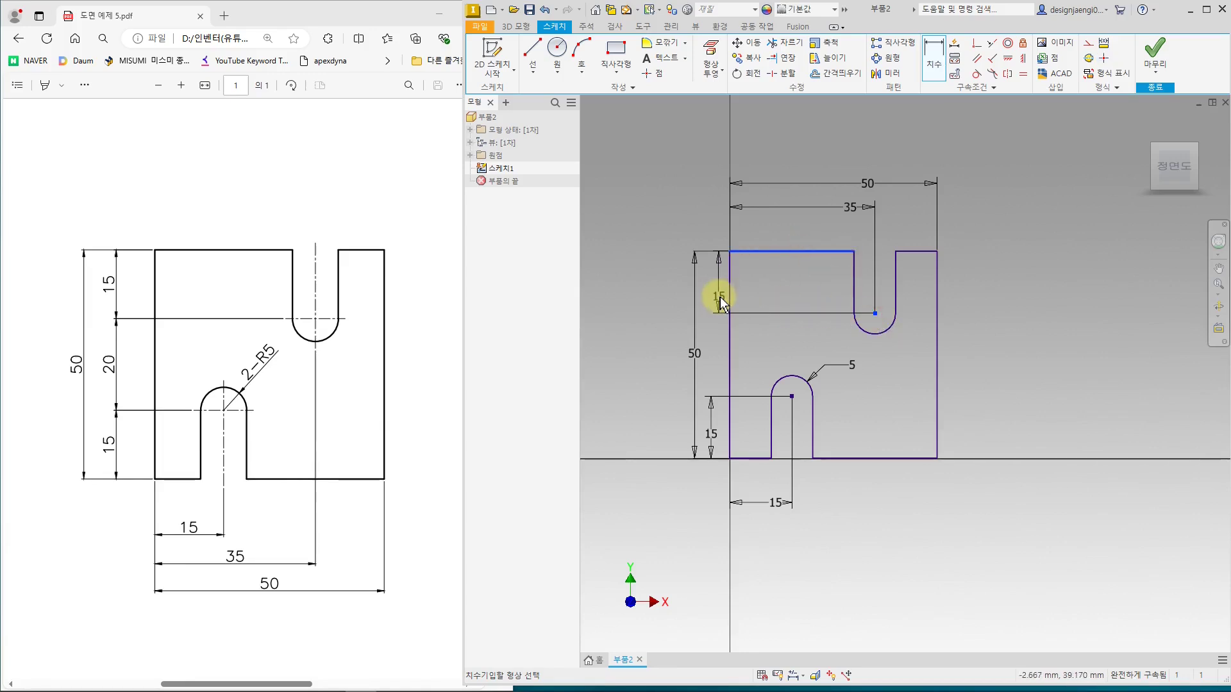
{"action": "key", "text": "Escape"}
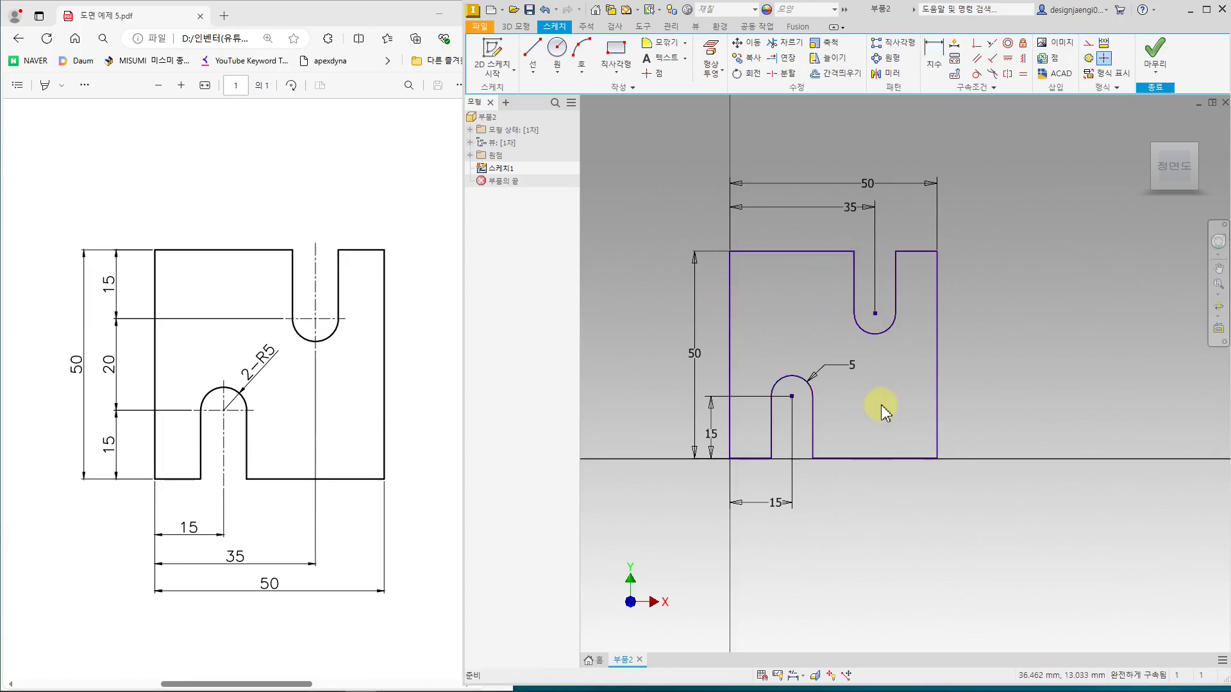